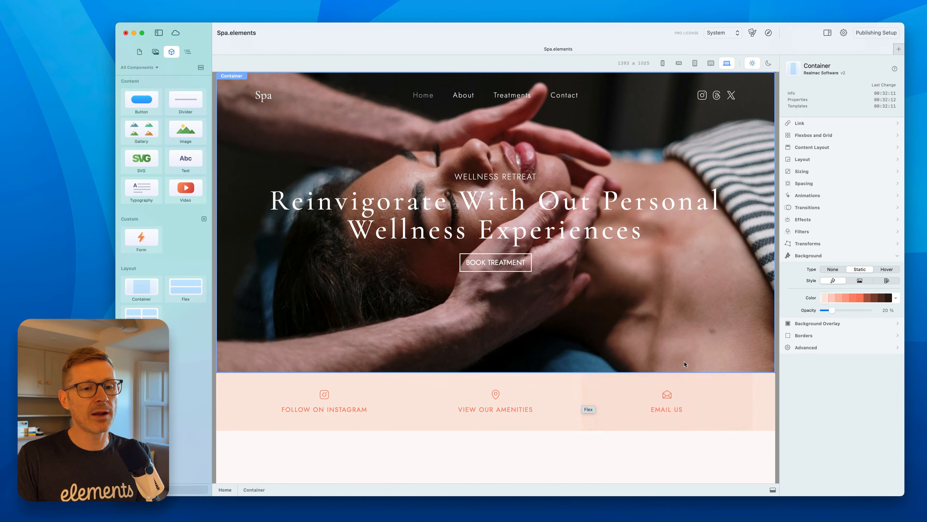
Scroll to the Get In-Touch section and give the contact form's container the ID "contactform".
{"action": "scroll", "coordinate": [718, 266], "scroll_direction": "down", "scroll_amount": 5}
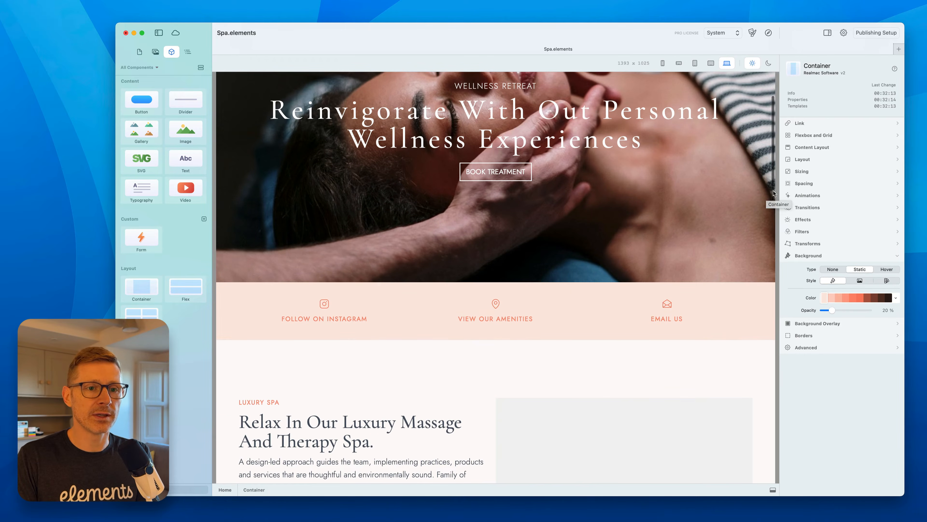
{"action": "left_click_drag", "start_coordinate": [773, 193], "coordinate": [750, 468]}
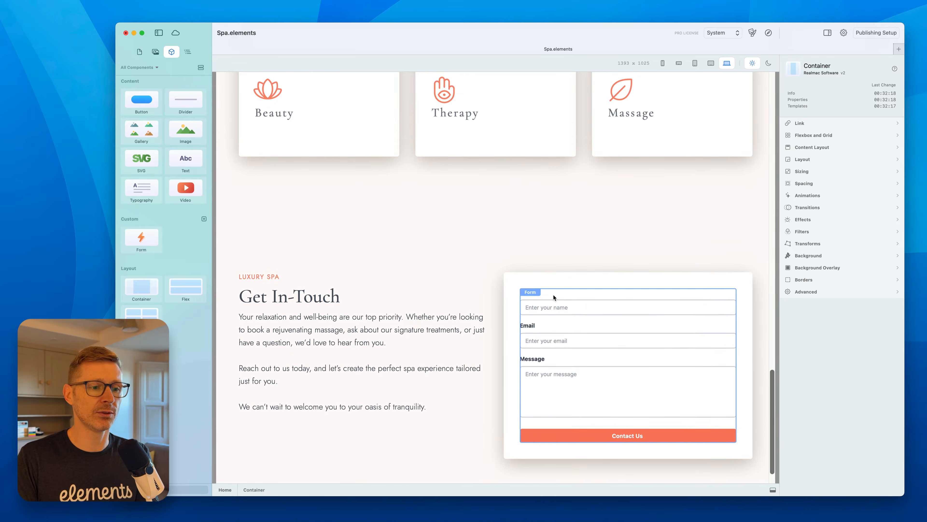
{"action": "left_click_drag", "start_coordinate": [771, 426], "coordinate": [770, 421]}
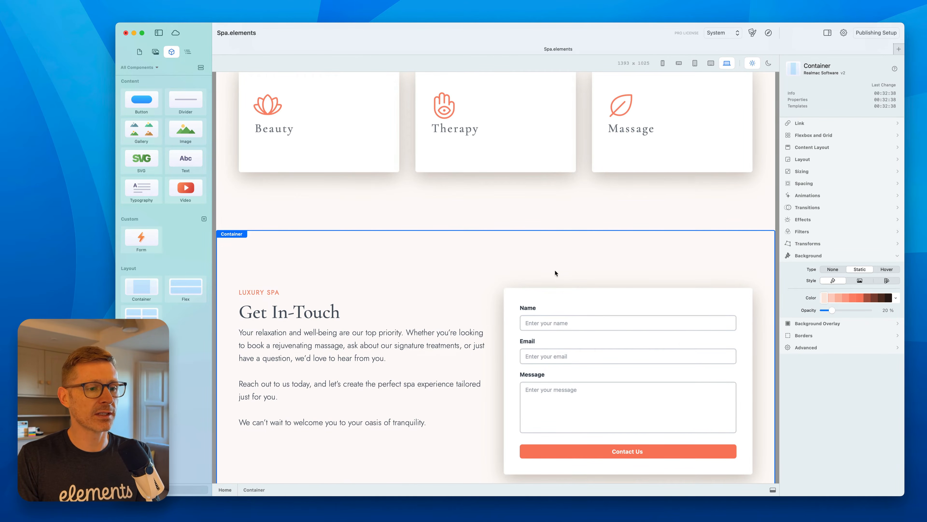
{"action": "scroll", "coordinate": [681, 343], "scroll_direction": "down", "scroll_amount": 2}
{"action": "scroll", "coordinate": [681, 342], "scroll_direction": "down", "scroll_amount": 3}
{"action": "left_click", "coordinate": [602, 247]}
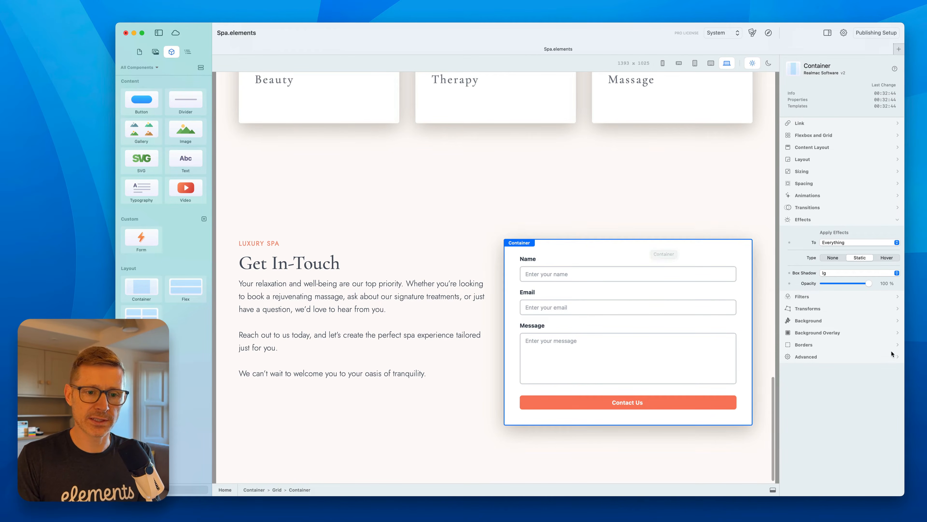
{"action": "left_click", "coordinate": [897, 357]}
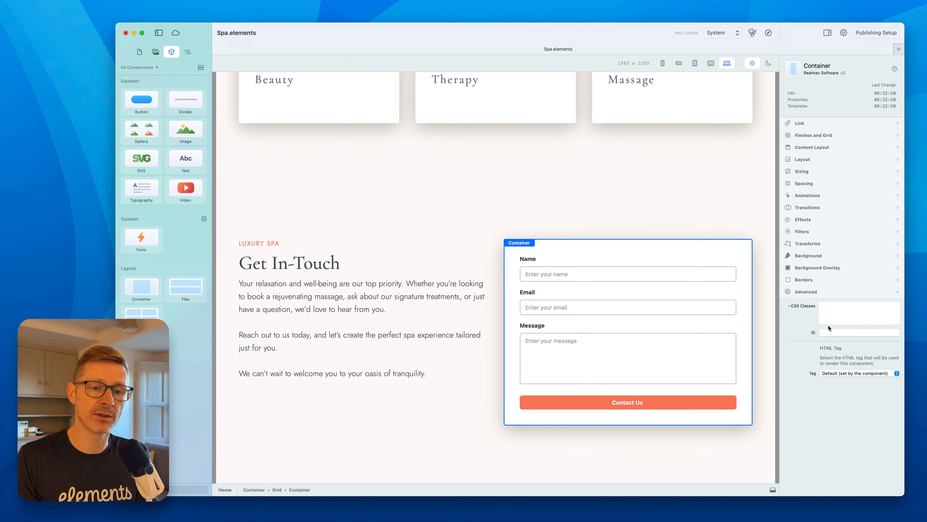
{"action": "left_click", "coordinate": [829, 332]}
{"action": "type", "text": "co"}
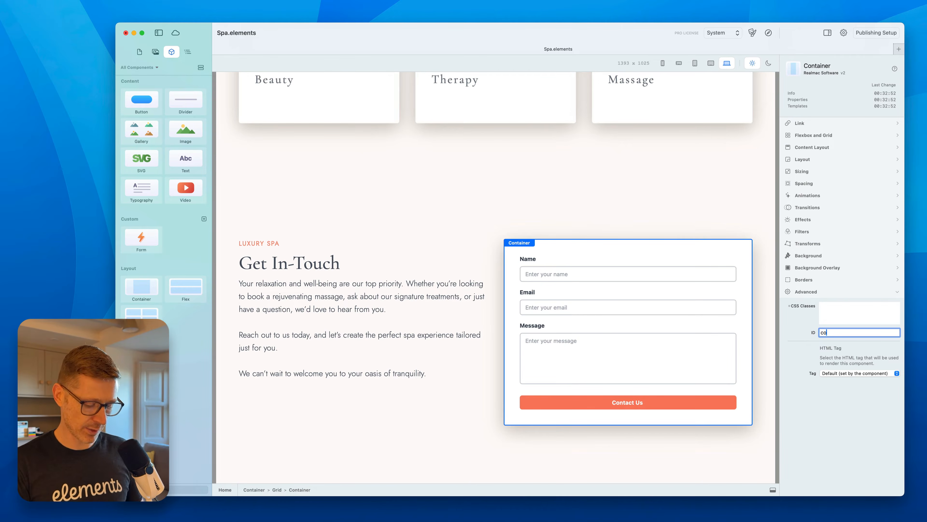
{"action": "type", "text": "ntactform"}
{"action": "key", "text": "Return"}
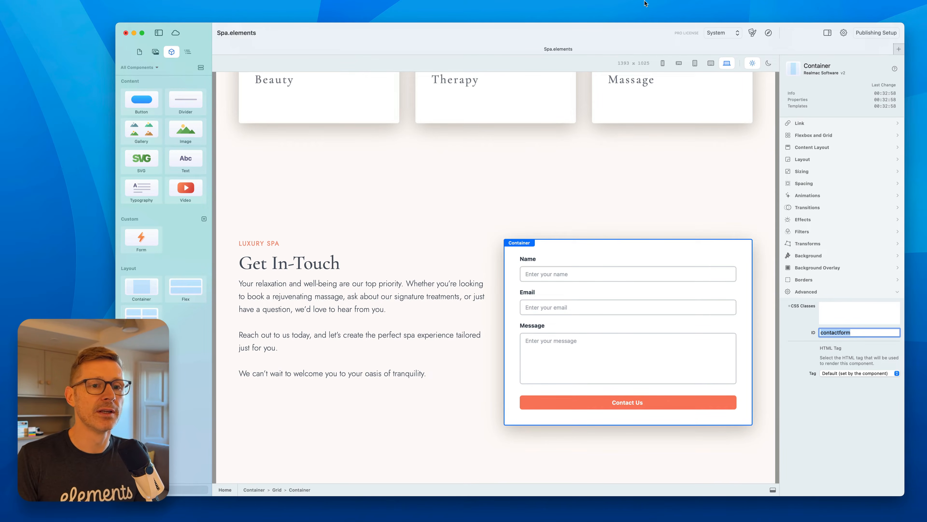
Link the Email Us block to the Home page with the anchor contactform.
{"action": "scroll", "coordinate": [534, 155], "scroll_direction": "up", "scroll_amount": 5}
{"action": "scroll", "coordinate": [534, 156], "scroll_direction": "up", "scroll_amount": 20}
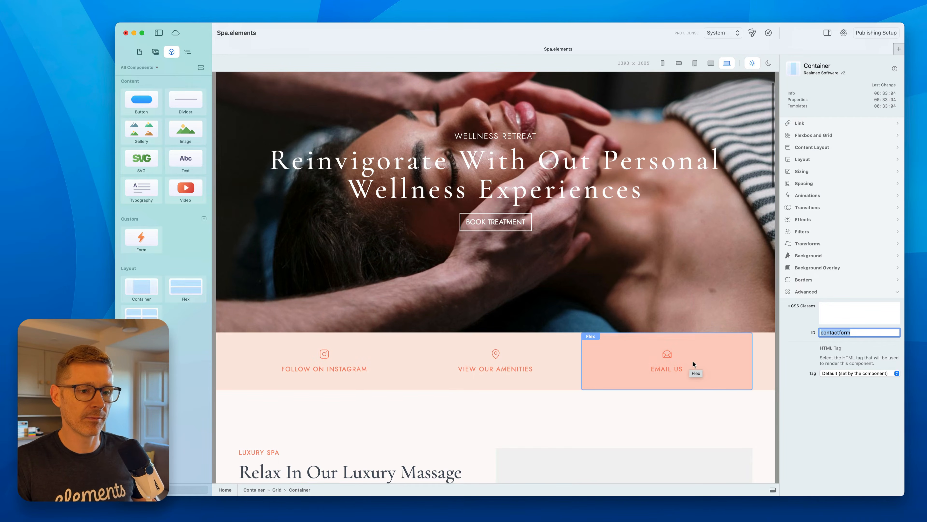
{"action": "left_click", "coordinate": [729, 358]}
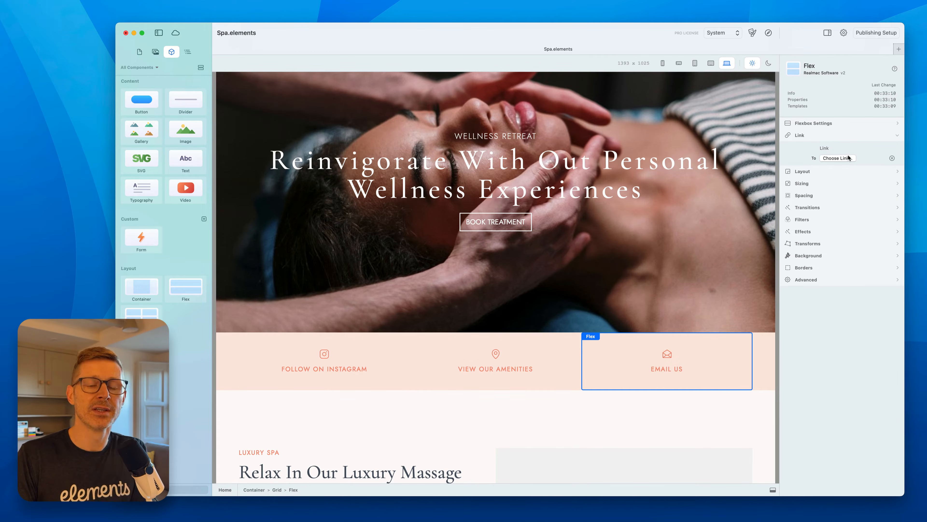
{"action": "left_click", "coordinate": [837, 157]}
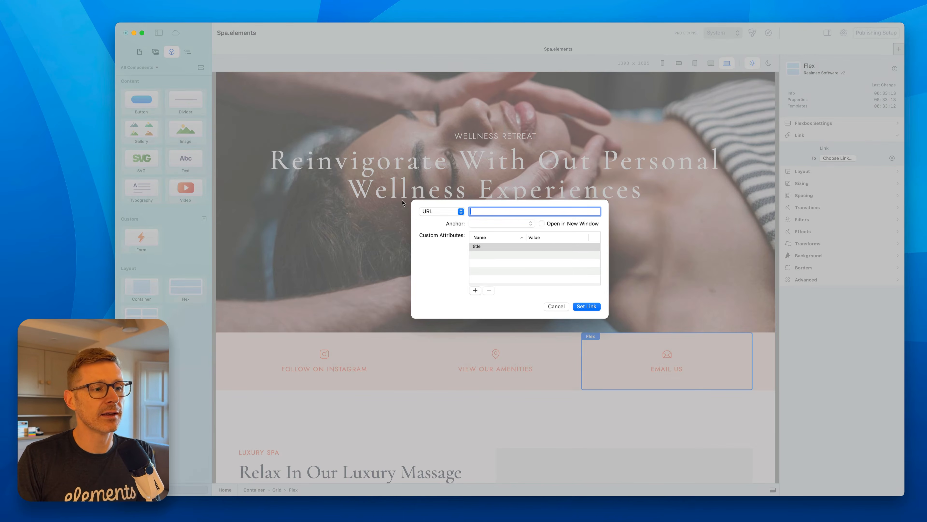
{"action": "left_click", "coordinate": [440, 212]}
{"action": "mouse_move", "coordinate": [428, 224]}
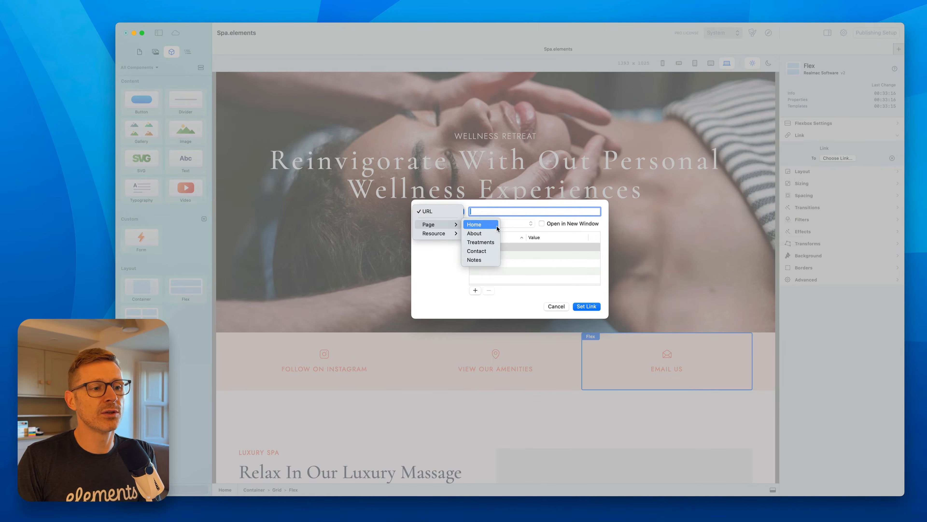
{"action": "left_click", "coordinate": [498, 227]}
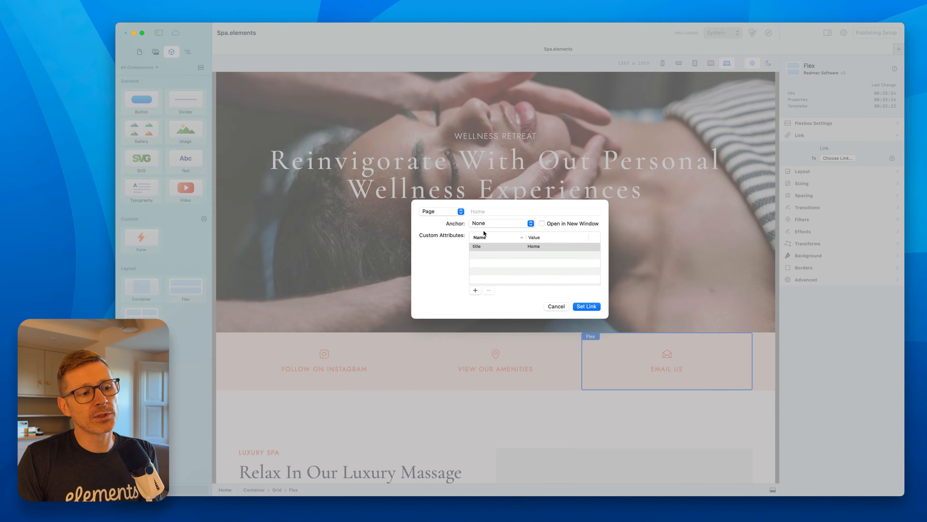
{"action": "left_click", "coordinate": [498, 222]}
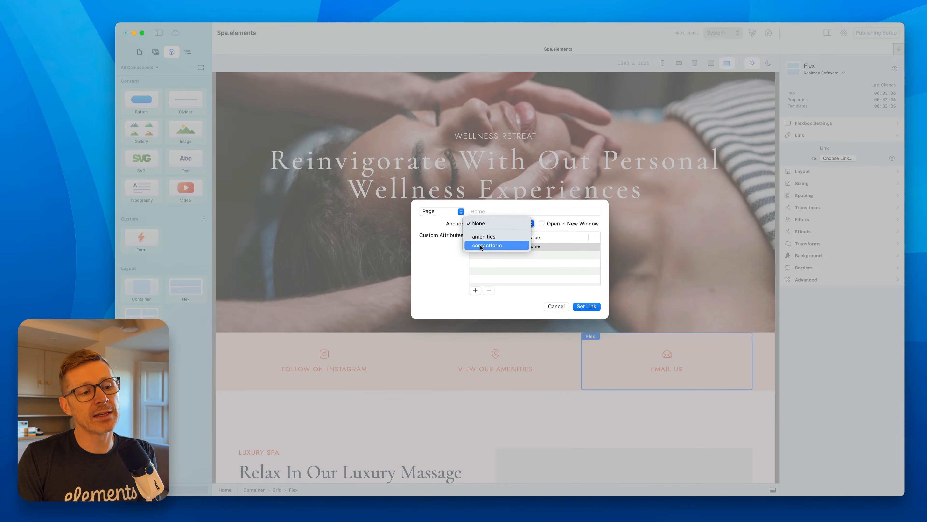
{"action": "left_click", "coordinate": [504, 245]}
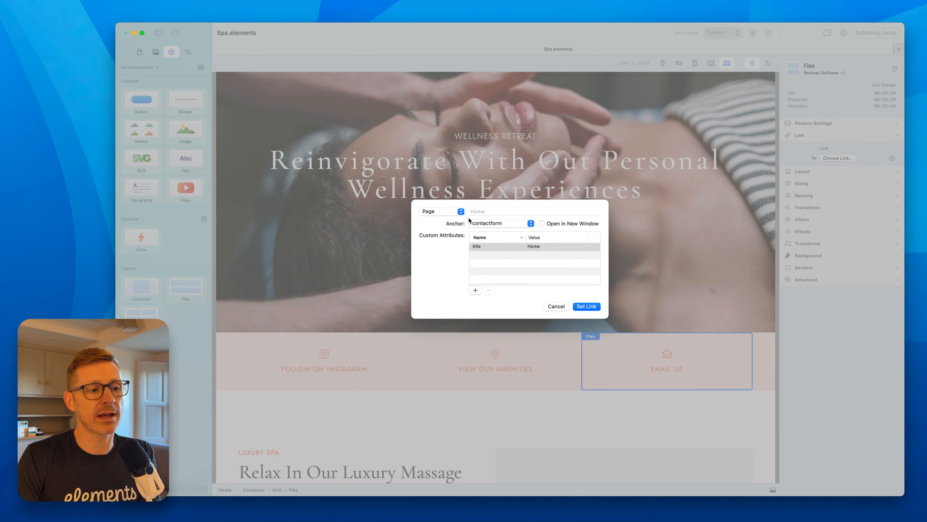
{"action": "left_click", "coordinate": [579, 307]}
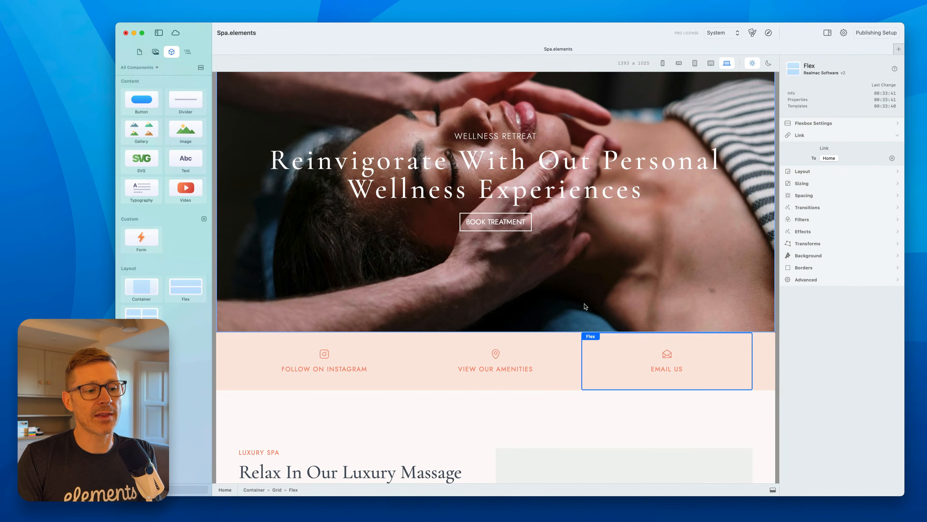
Preview the site in the browser and test the Email Us link, then return to the editor.
{"action": "left_click", "coordinate": [766, 33]}
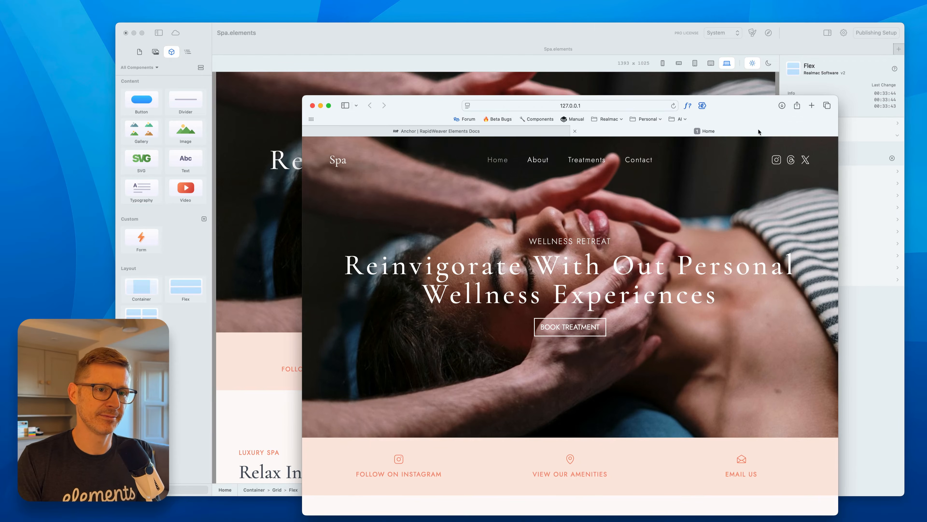
{"action": "scroll", "coordinate": [698, 237], "scroll_direction": "down", "scroll_amount": 3}
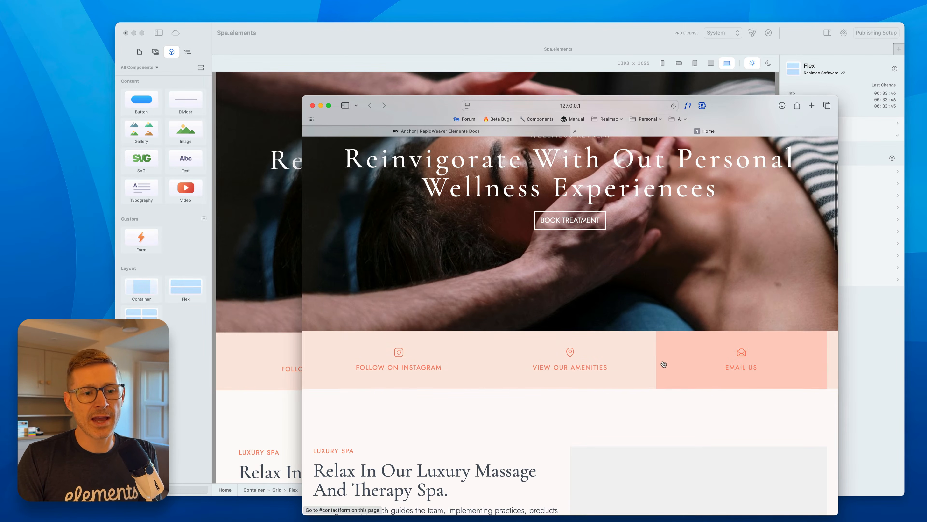
{"action": "left_click", "coordinate": [723, 353]}
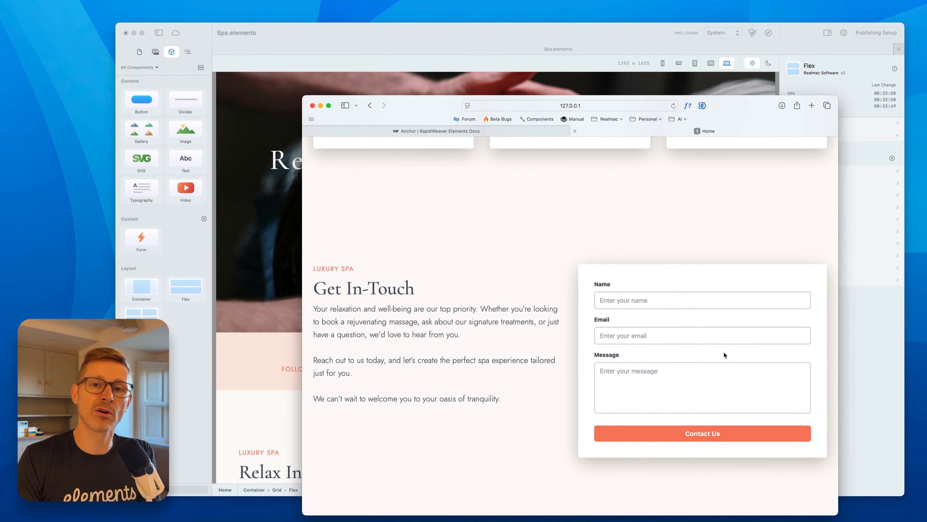
{"action": "scroll", "coordinate": [724, 354], "scroll_direction": "up", "scroll_amount": 20}
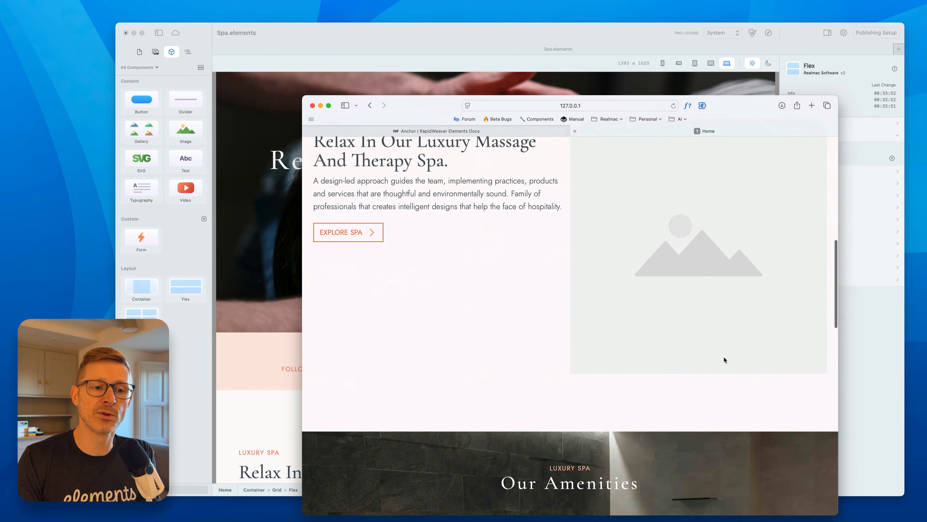
{"action": "scroll", "coordinate": [722, 365], "scroll_direction": "down", "scroll_amount": 3}
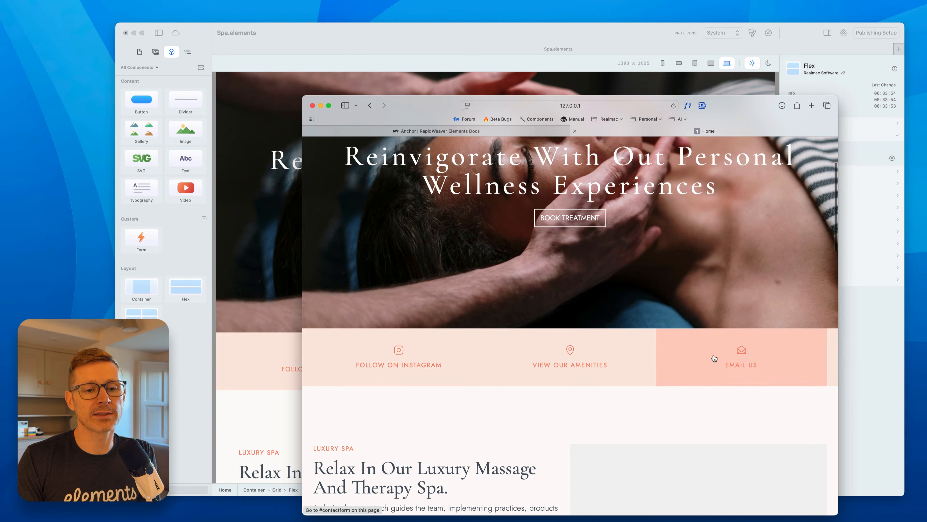
{"action": "left_click", "coordinate": [715, 358]}
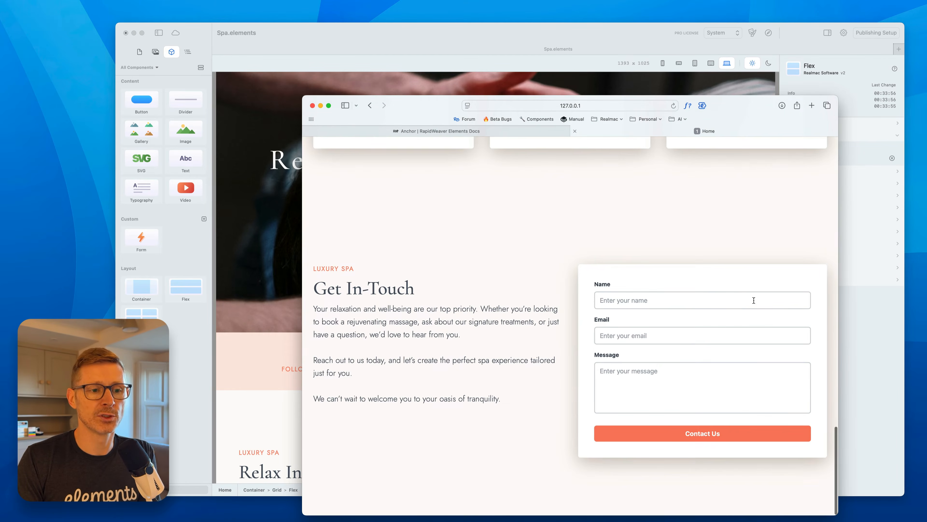
{"action": "left_click", "coordinate": [577, 63]}
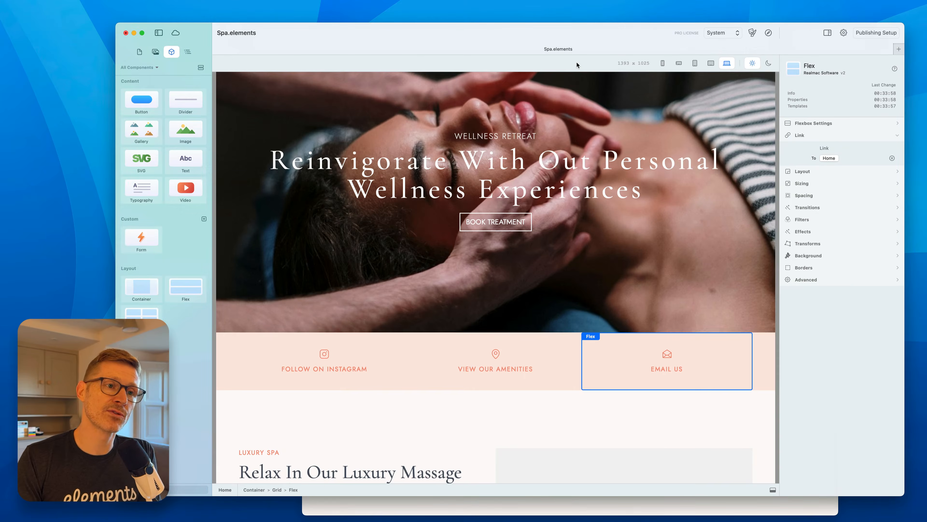
Link the View Our Amenities block to the Home page with the anchor amenities.
{"action": "left_click", "coordinate": [559, 362]}
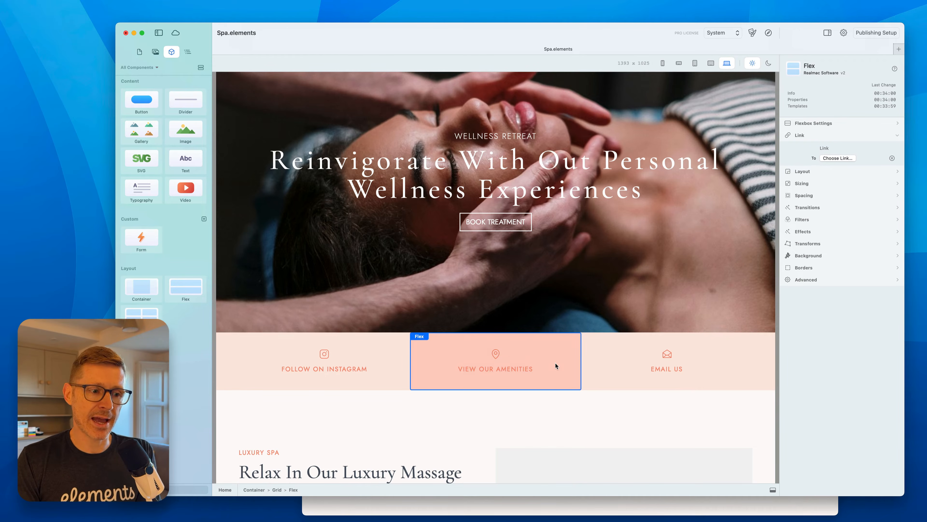
{"action": "left_click", "coordinate": [834, 157]}
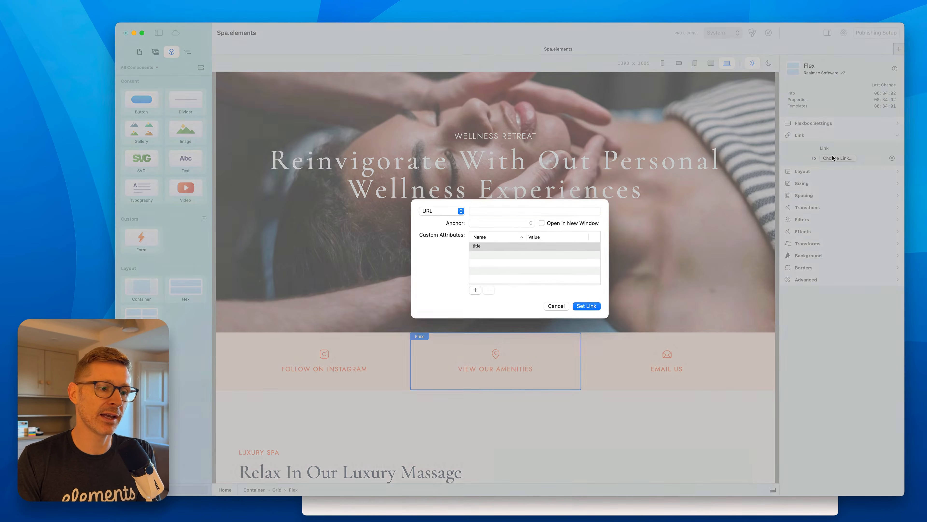
{"action": "left_click", "coordinate": [453, 212]}
{"action": "left_click", "coordinate": [480, 214]}
{"action": "left_click", "coordinate": [453, 211]}
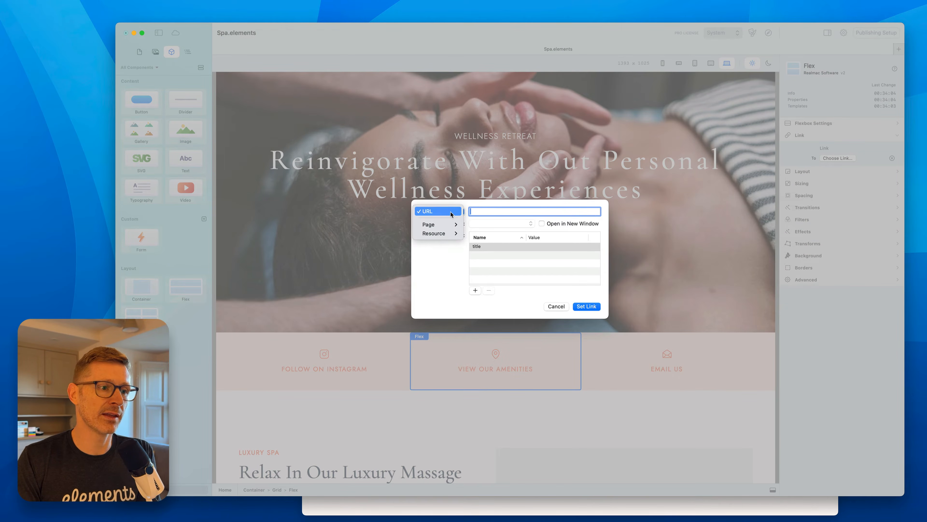
{"action": "mouse_move", "coordinate": [438, 225]}
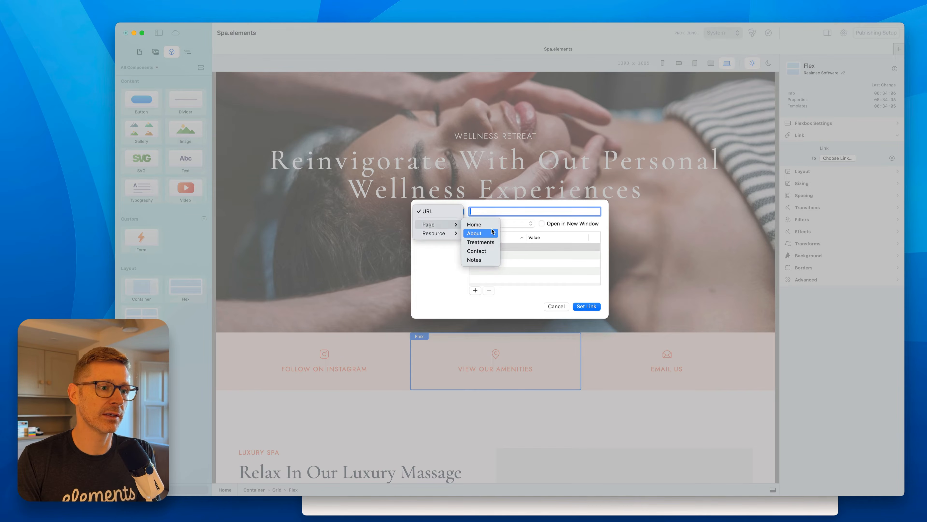
{"action": "left_click", "coordinate": [491, 225]}
{"action": "left_click", "coordinate": [517, 223]}
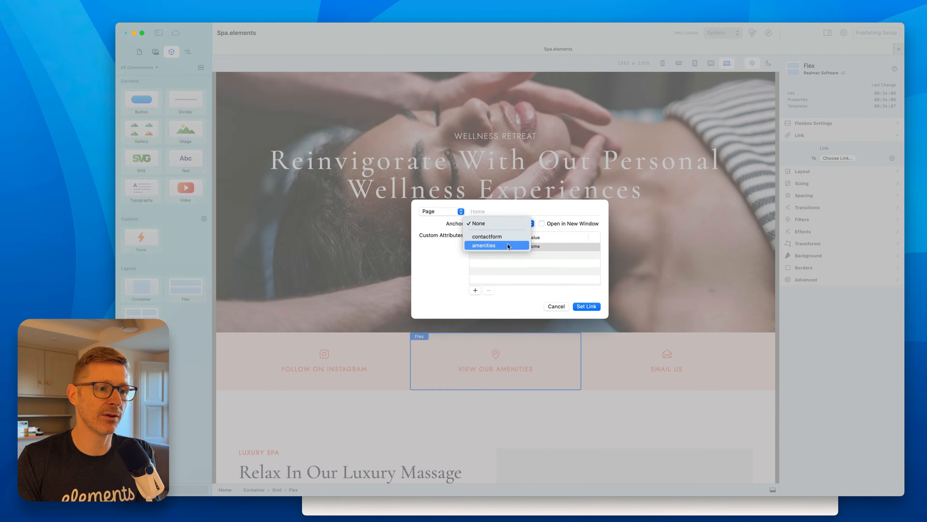
{"action": "left_click", "coordinate": [508, 245]}
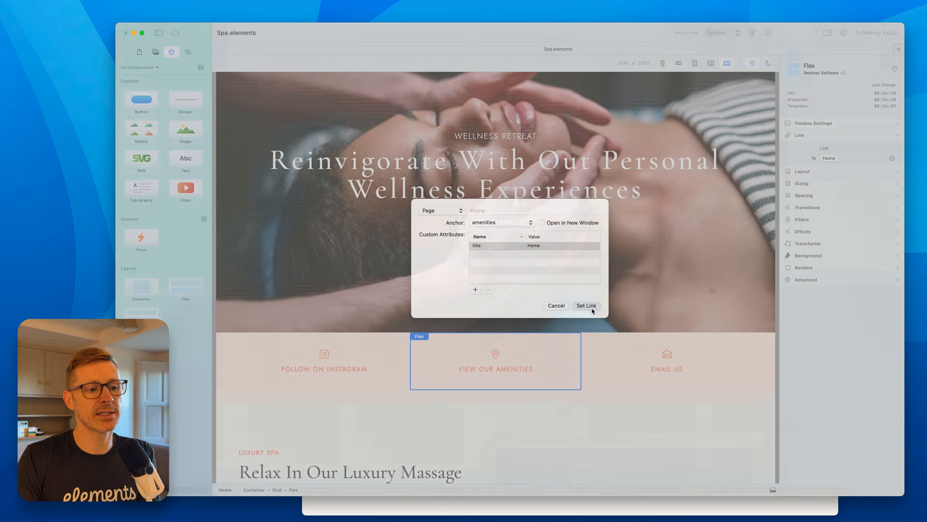
{"action": "left_click", "coordinate": [586, 306]}
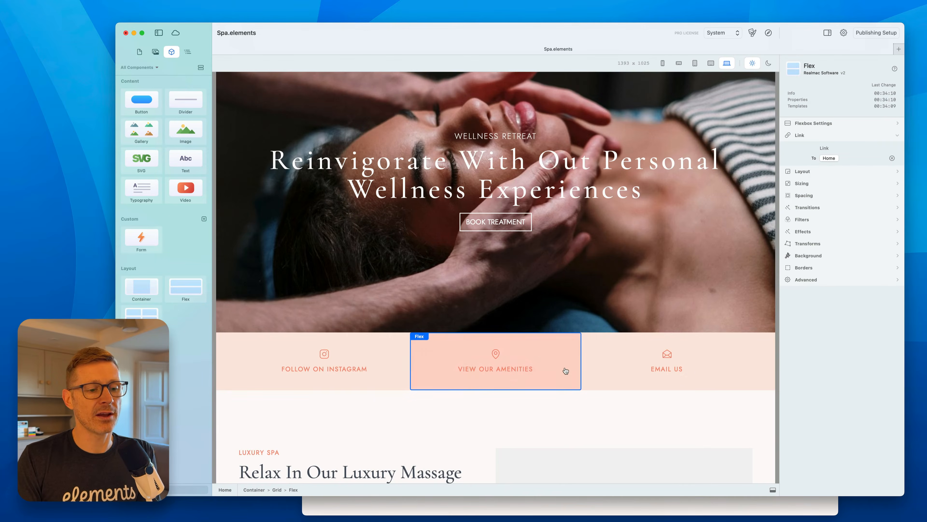
Inspect the ID set on the Our Amenities section's container.
{"action": "scroll", "coordinate": [654, 179], "scroll_direction": "down", "scroll_amount": 10}
{"action": "left_click", "coordinate": [663, 237]}
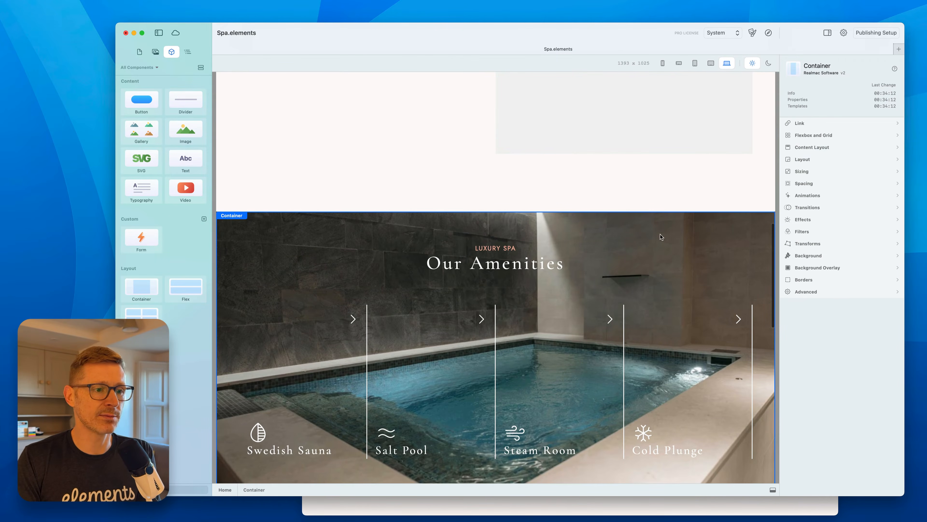
{"action": "left_click", "coordinate": [832, 290]}
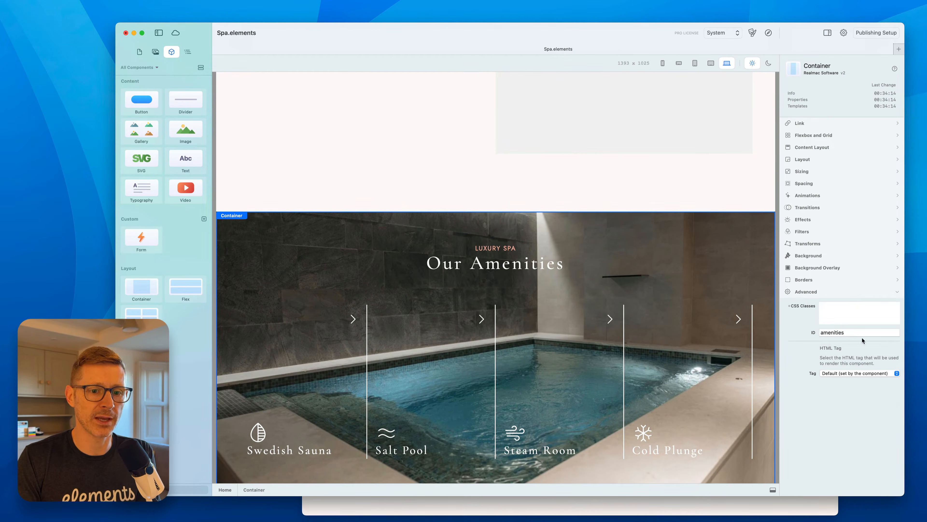
{"action": "scroll", "coordinate": [599, 235], "scroll_direction": "up", "scroll_amount": 10}
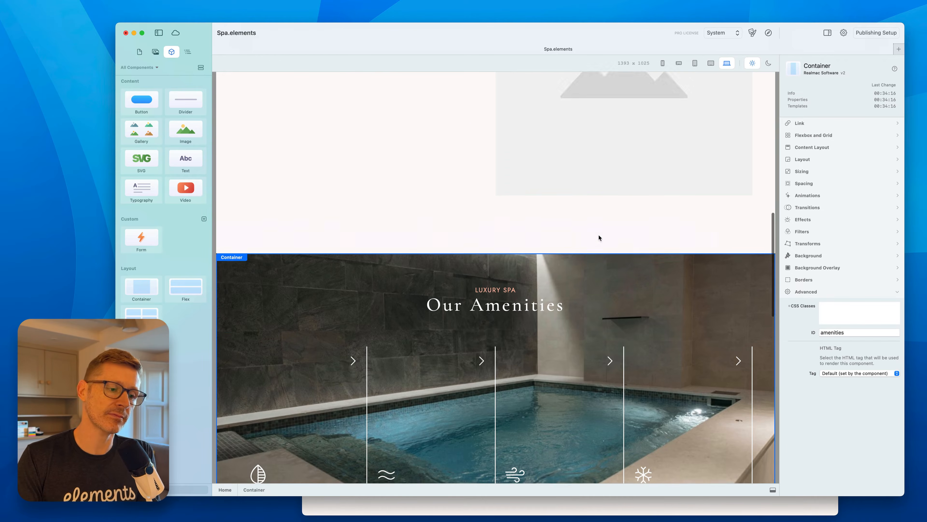
Preview the site in the browser again, test the block links, and return to the editor.
{"action": "left_click", "coordinate": [750, 35]}
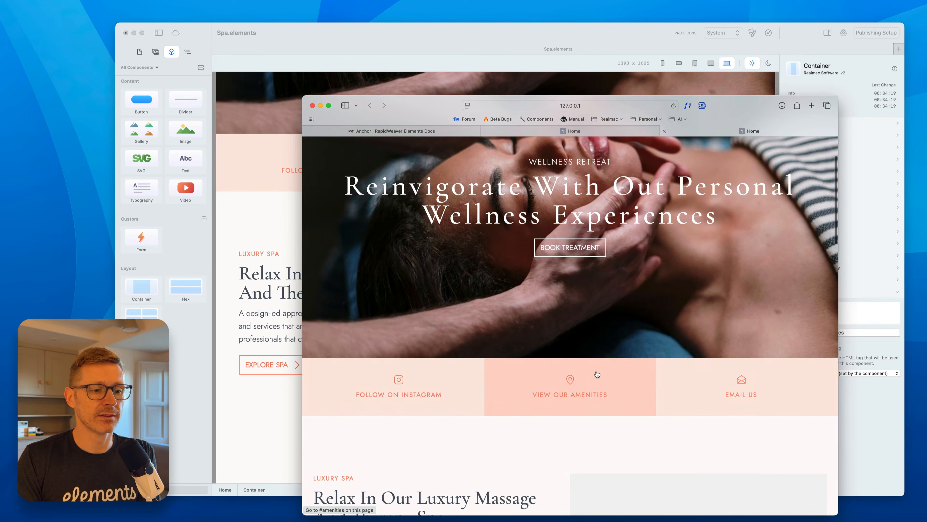
{"action": "left_click", "coordinate": [596, 370]}
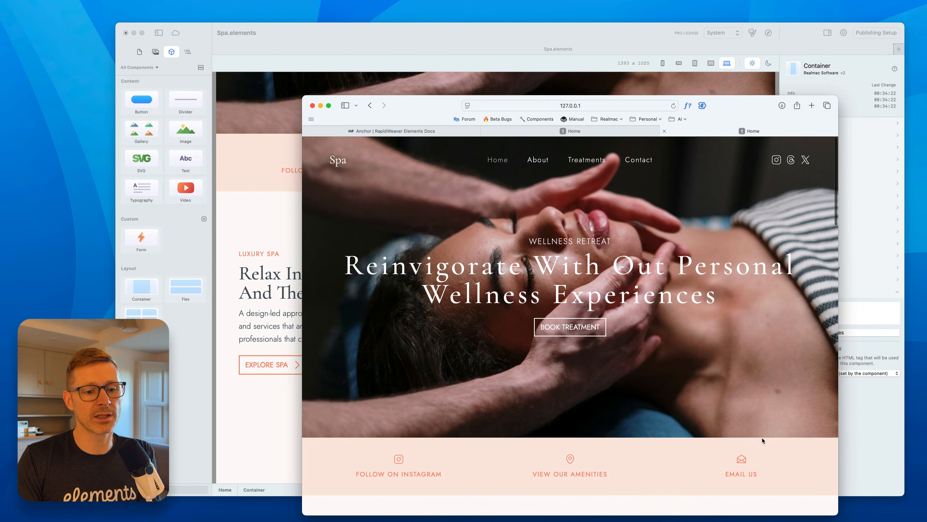
{"action": "left_click", "coordinate": [761, 453]}
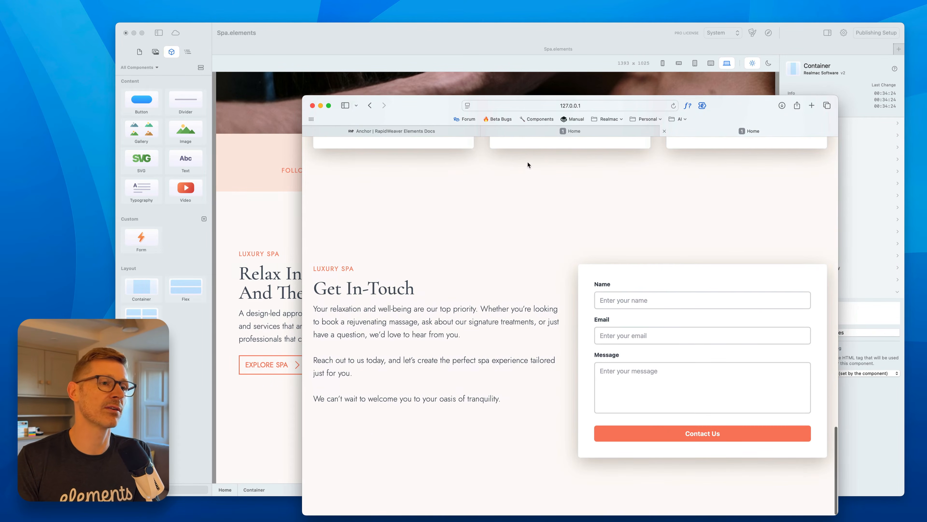
{"action": "left_click", "coordinate": [576, 40]}
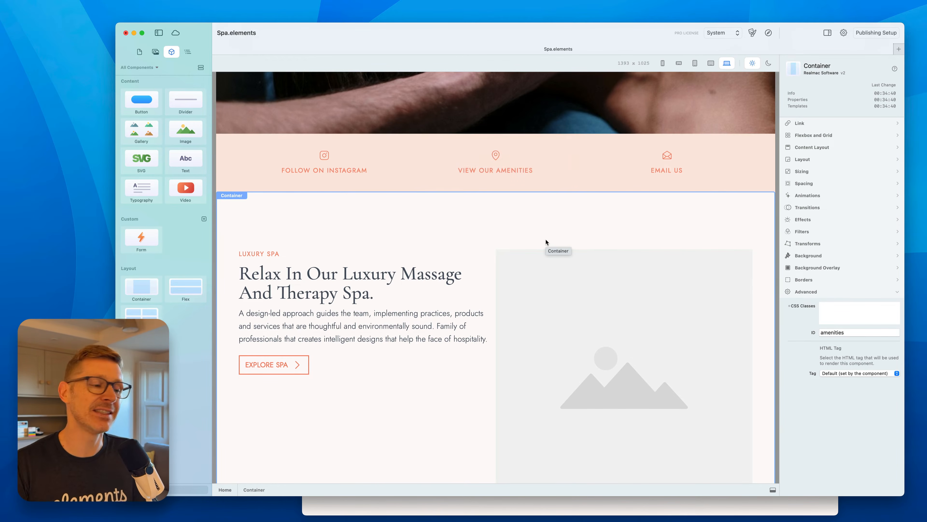
Add a new custom HTML component to the component library.
{"action": "scroll", "coordinate": [550, 248], "scroll_direction": "down", "scroll_amount": 1}
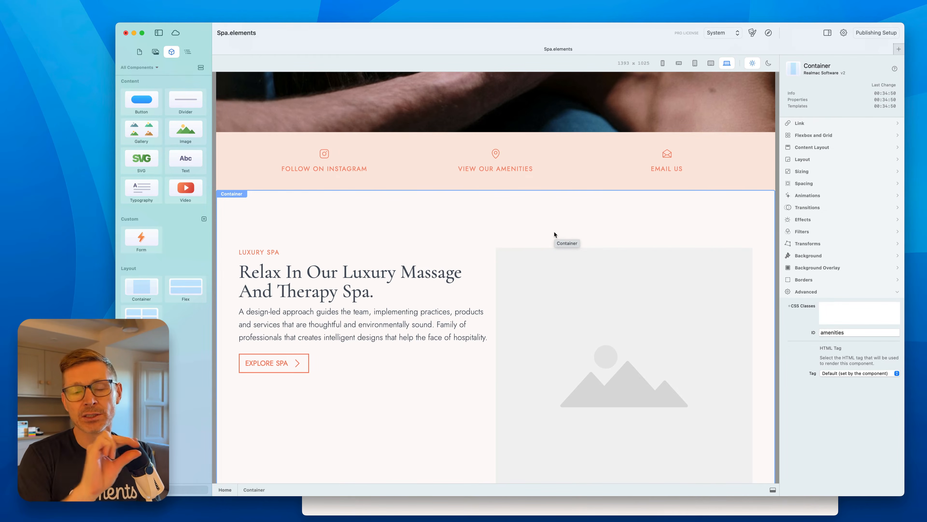
{"action": "scroll", "coordinate": [540, 208], "scroll_direction": "up", "scroll_amount": 2}
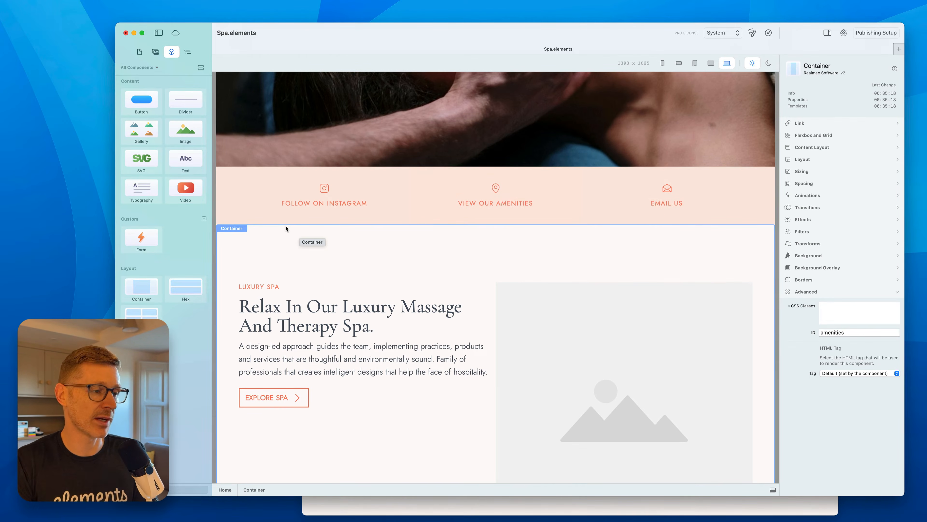
{"action": "left_click", "coordinate": [204, 218]}
{"action": "left_click", "coordinate": [217, 221]}
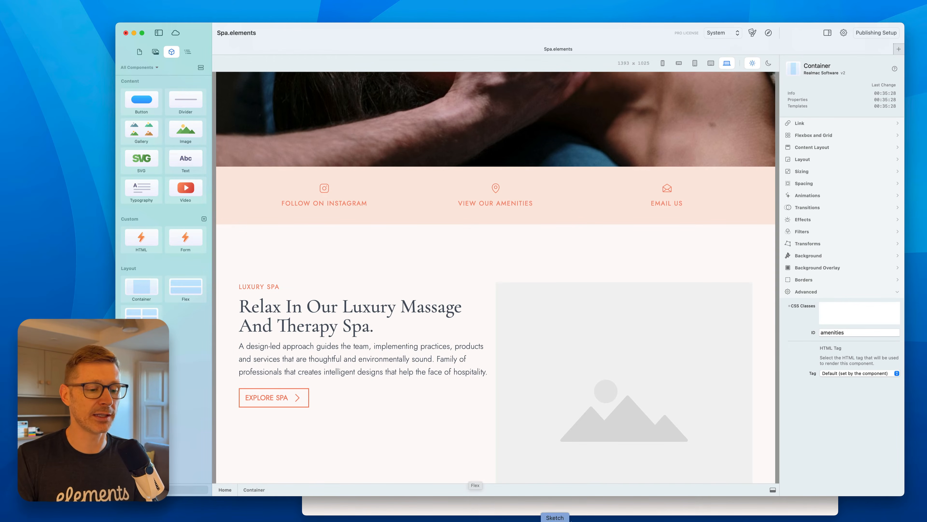
Open the Anchor documentation page in the browser and copy the anchor div example code.
{"action": "left_click", "coordinate": [580, 502]}
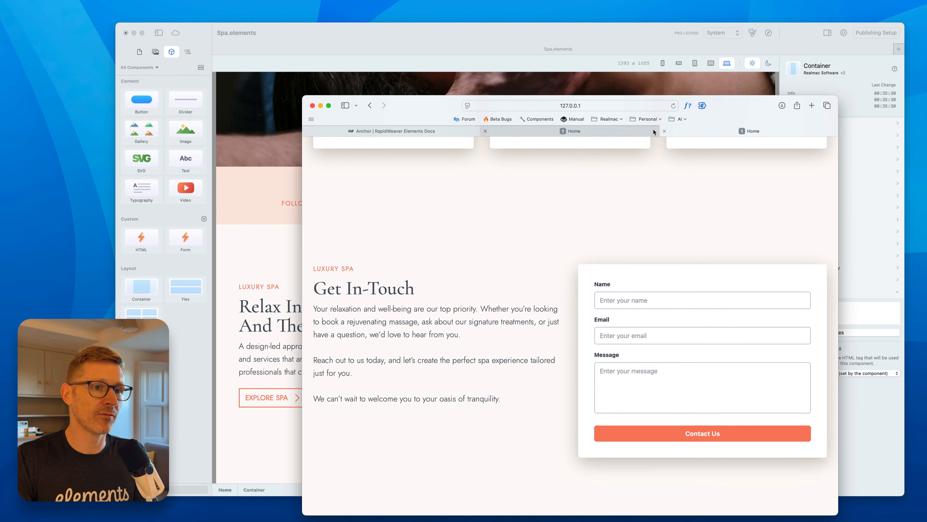
{"action": "left_click", "coordinate": [664, 131]}
{"action": "left_click", "coordinate": [576, 131]}
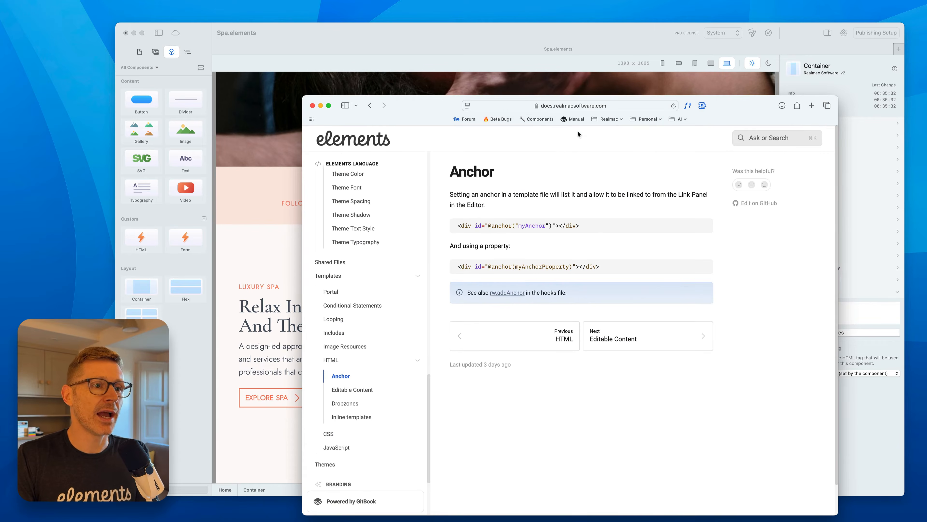
{"action": "scroll", "coordinate": [382, 190], "scroll_direction": "up", "scroll_amount": 10}
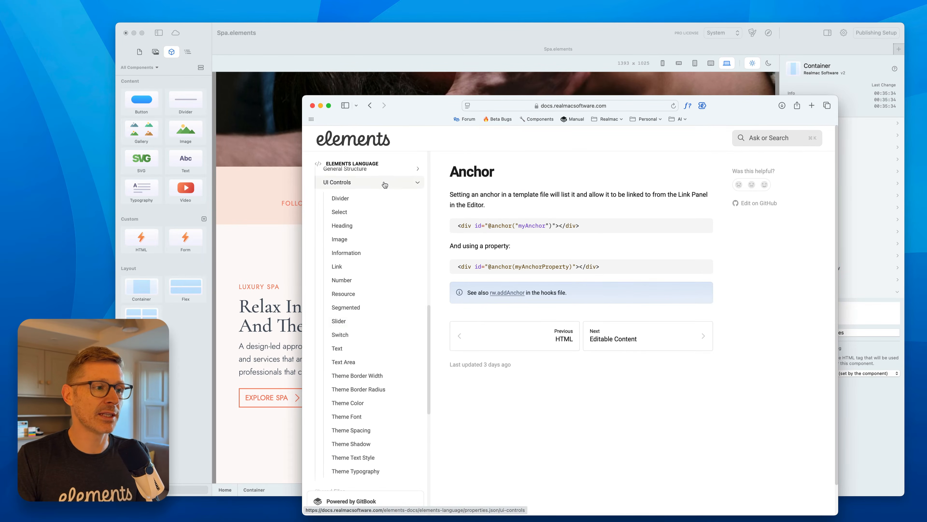
{"action": "scroll", "coordinate": [382, 193], "scroll_direction": "down", "scroll_amount": 20}
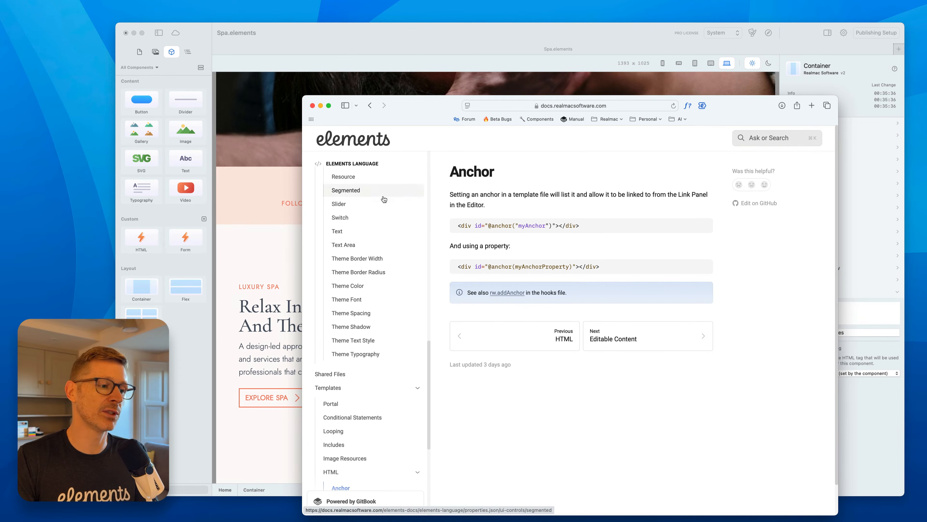
{"action": "scroll", "coordinate": [382, 203], "scroll_direction": "down", "scroll_amount": 5}
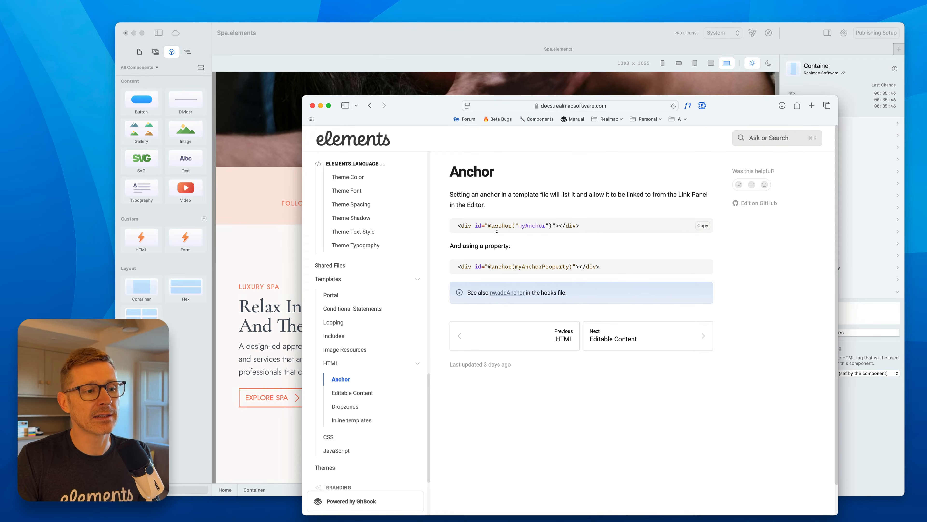
{"action": "left_click_drag", "start_coordinate": [579, 225], "coordinate": [461, 225]}
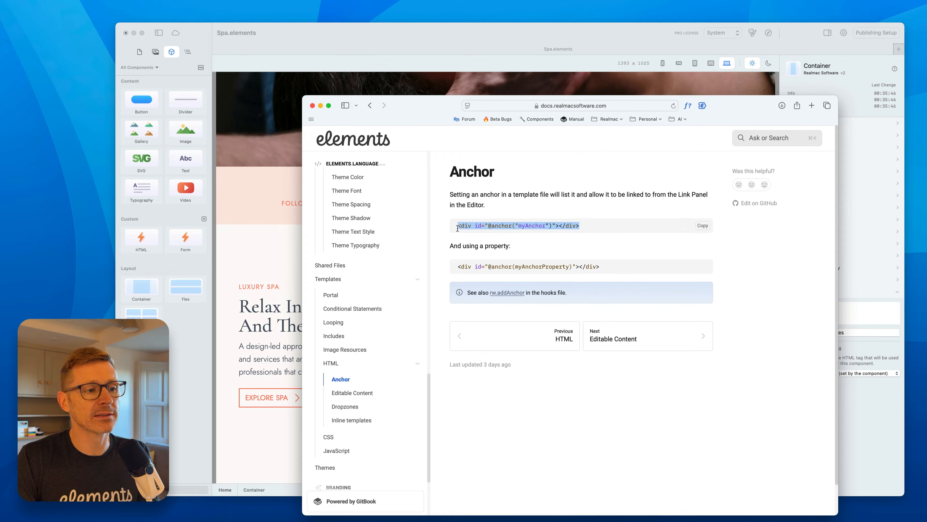
{"action": "left_click", "coordinate": [704, 228]}
Place an HTML component just above the Body & Mind treatments section.
{"action": "left_click", "coordinate": [225, 273]}
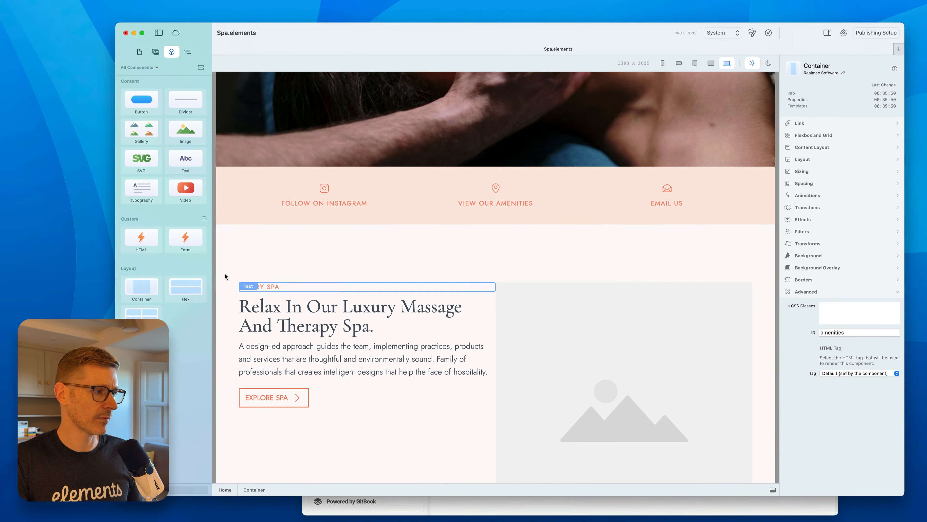
{"action": "scroll", "coordinate": [365, 275], "scroll_direction": "down", "scroll_amount": 5}
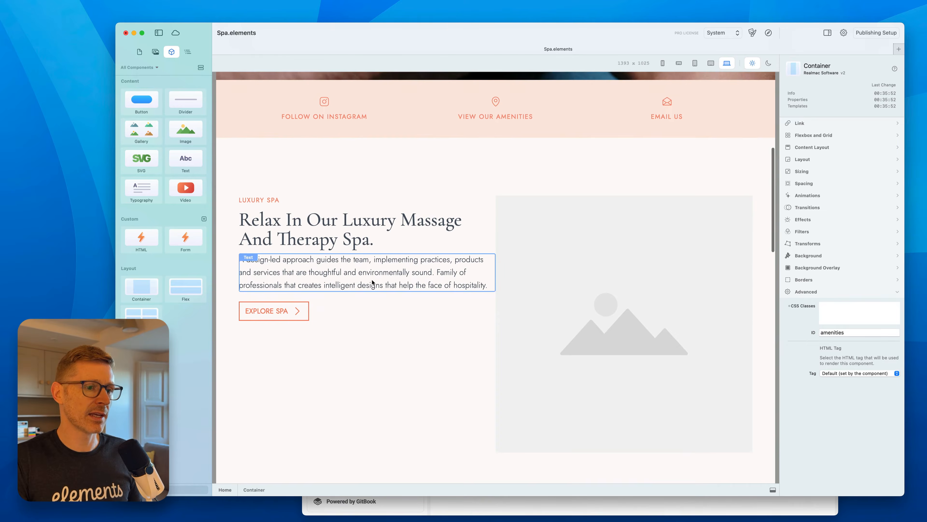
{"action": "scroll", "coordinate": [372, 282], "scroll_direction": "down", "scroll_amount": 15}
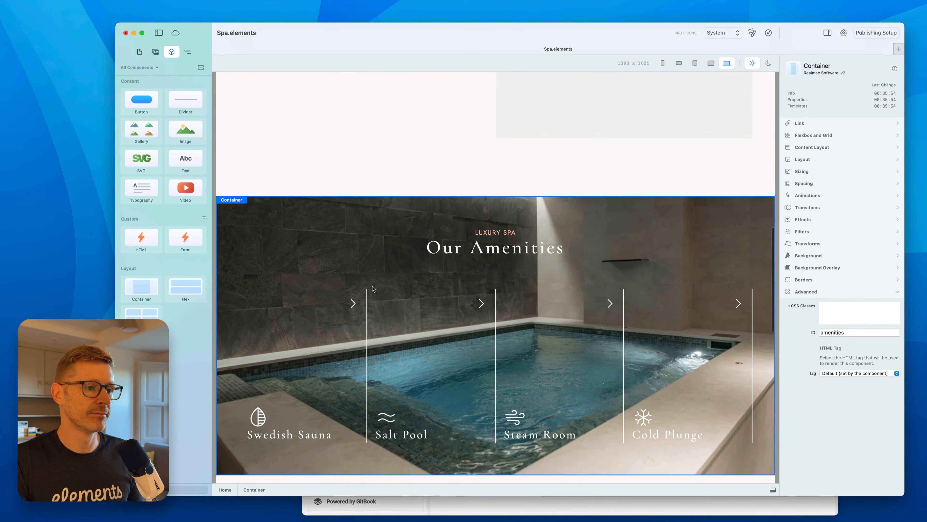
{"action": "scroll", "coordinate": [372, 288], "scroll_direction": "down", "scroll_amount": 12}
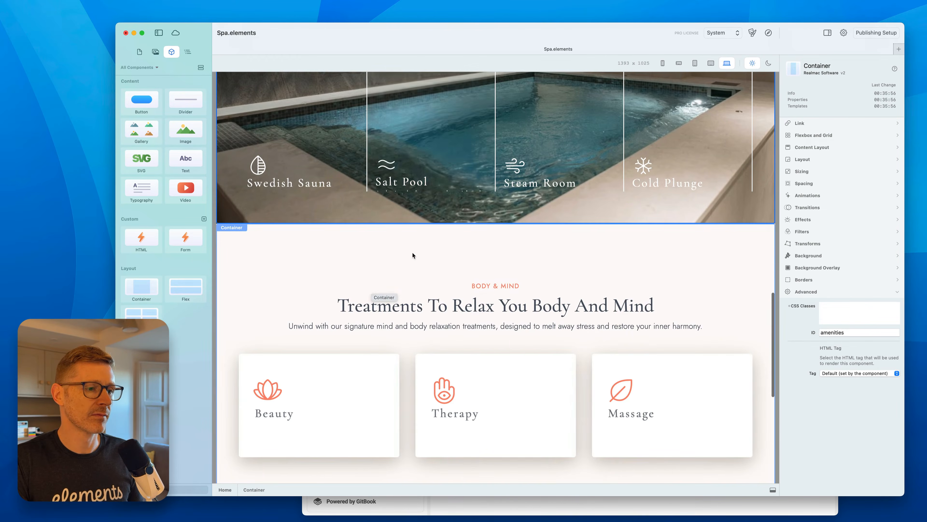
{"action": "left_click", "coordinate": [413, 254]}
{"action": "scroll", "coordinate": [412, 253], "scroll_direction": "down", "scroll_amount": 2}
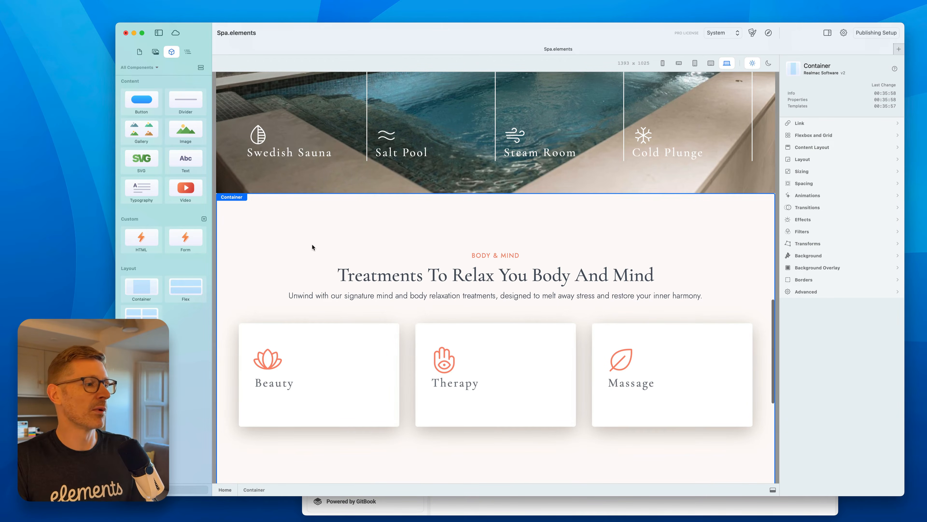
{"action": "left_click_drag", "start_coordinate": [156, 240], "coordinate": [455, 194]}
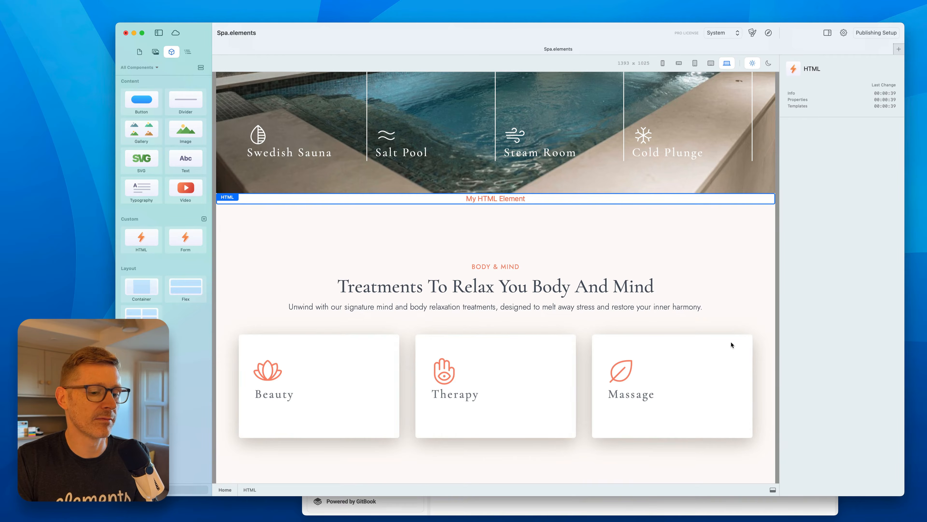
Replace the HTML component's template with the copied anchor div code.
{"action": "left_click", "coordinate": [774, 489]}
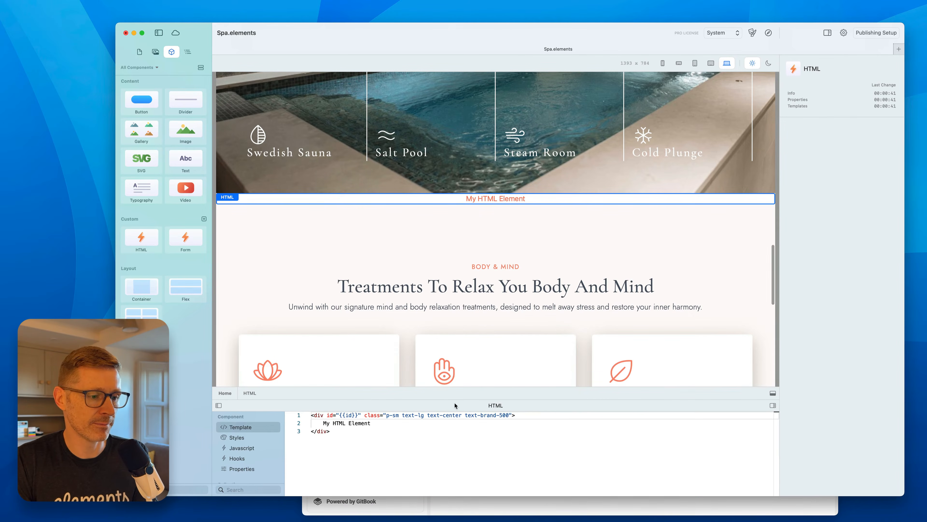
{"action": "left_click_drag", "start_coordinate": [454, 398], "coordinate": [453, 356]}
{"action": "key", "text": "super+a"}
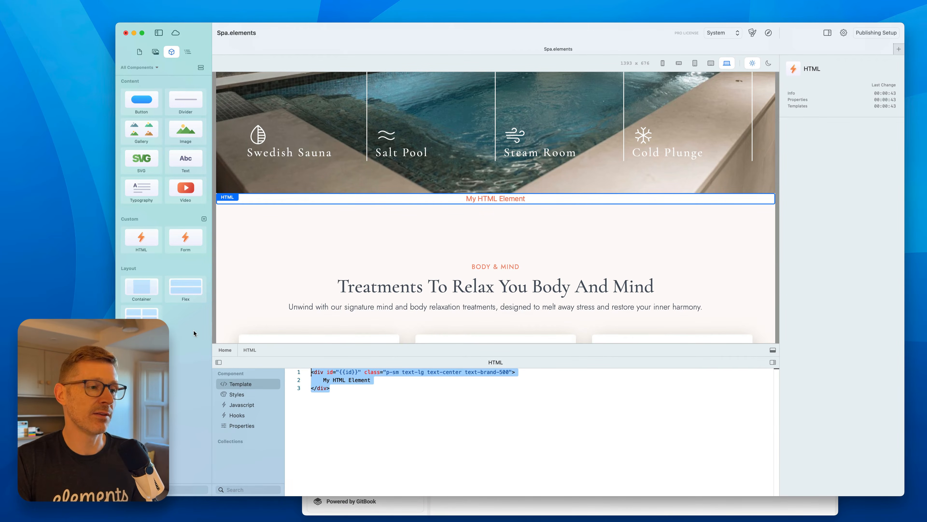
{"action": "key", "text": "super+v"}
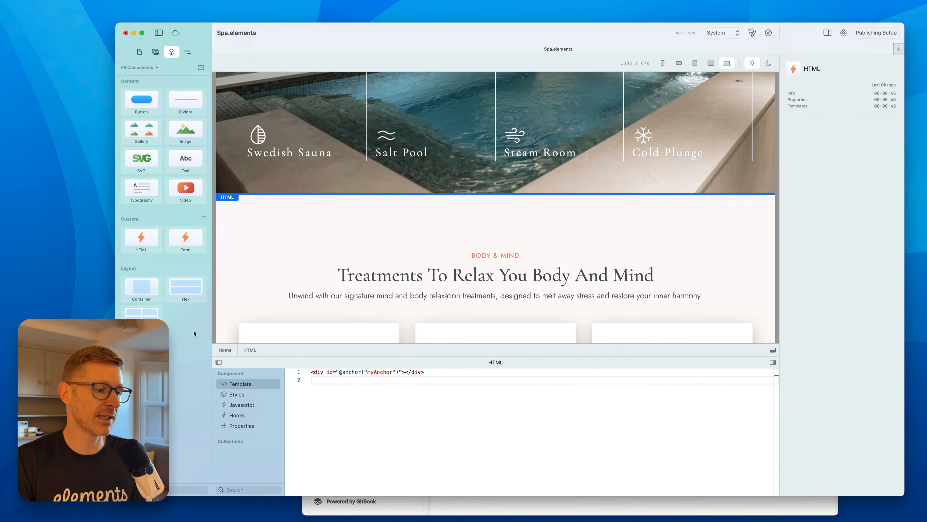
{"action": "key", "text": "BackSpace"}
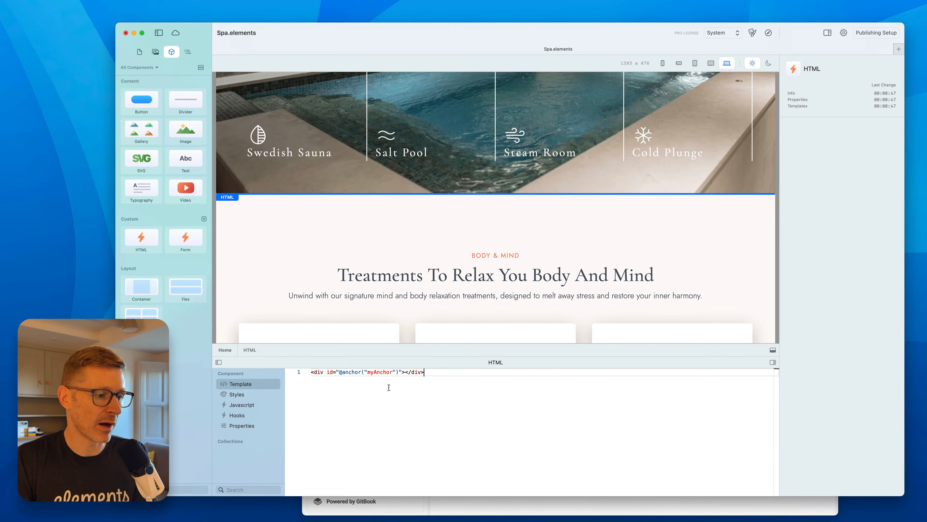
Change the anchor name in the template to bodyandmind.
{"action": "double_click", "coordinate": [383, 372]}
{"action": "type", "text": "bod"}
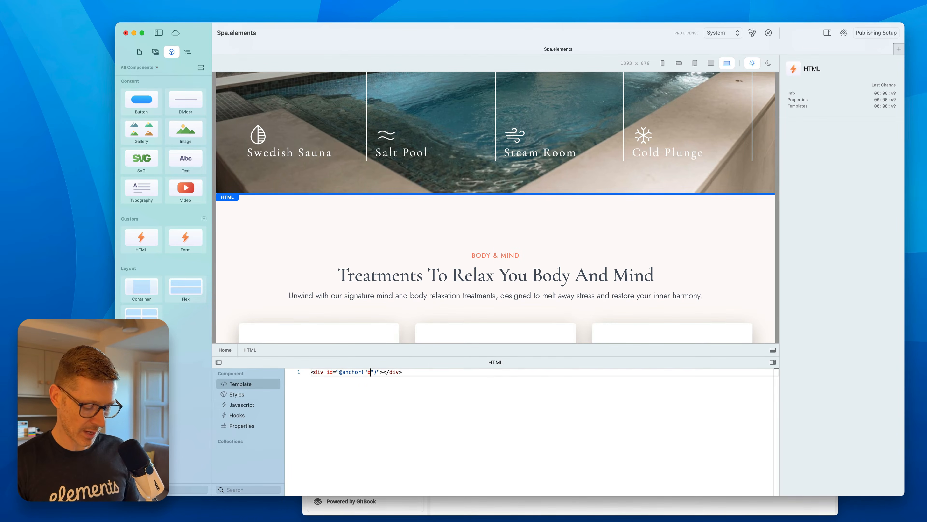
{"action": "type", "text": "yandmind"}
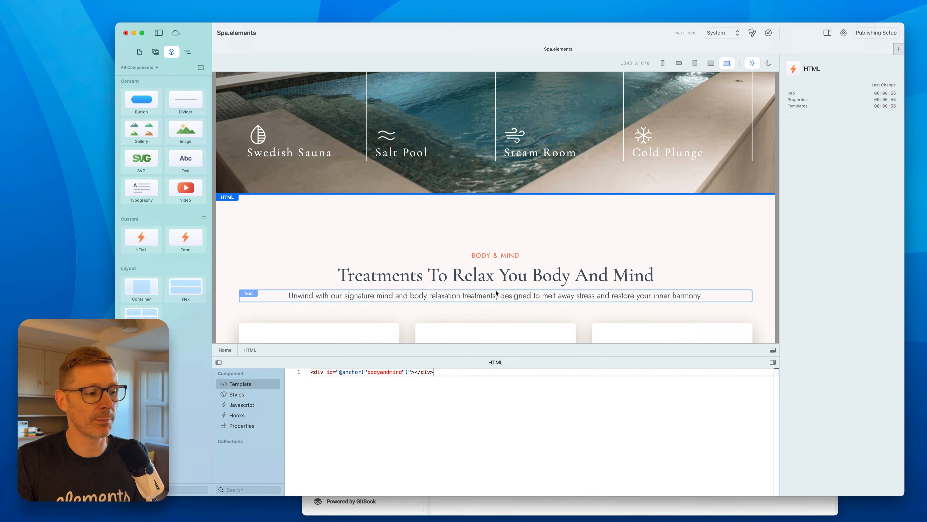
Relink the View Our Amenities block to the bodyandmind anchor on the Home page.
{"action": "scroll", "coordinate": [628, 237], "scroll_direction": "up", "scroll_amount": 3}
{"action": "scroll", "coordinate": [630, 238], "scroll_direction": "down", "scroll_amount": 10}
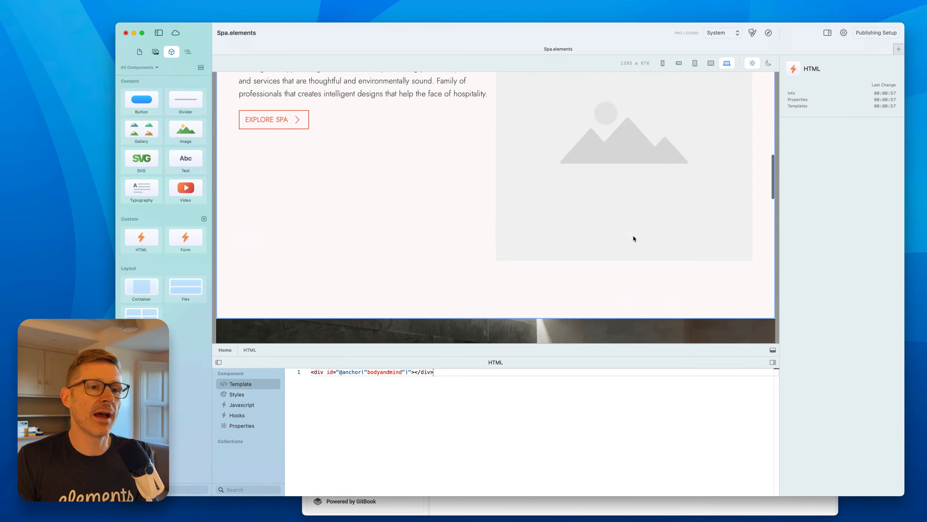
{"action": "scroll", "coordinate": [633, 236], "scroll_direction": "up", "scroll_amount": 5}
{"action": "left_click", "coordinate": [521, 115]}
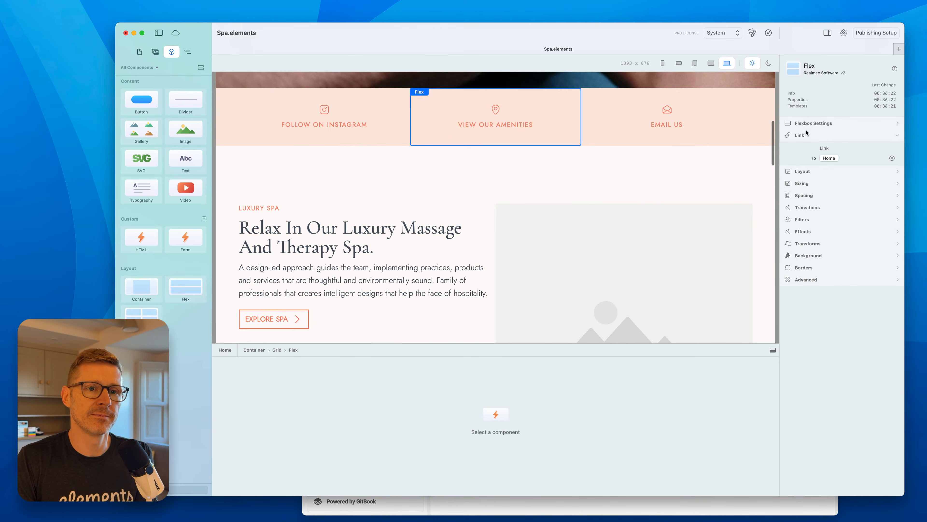
{"action": "left_click", "coordinate": [835, 158]}
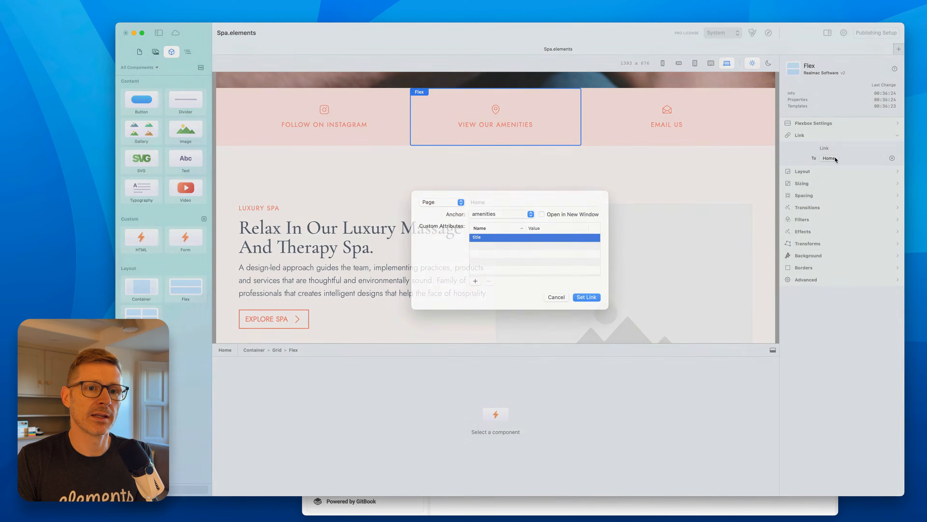
{"action": "left_click", "coordinate": [515, 223]}
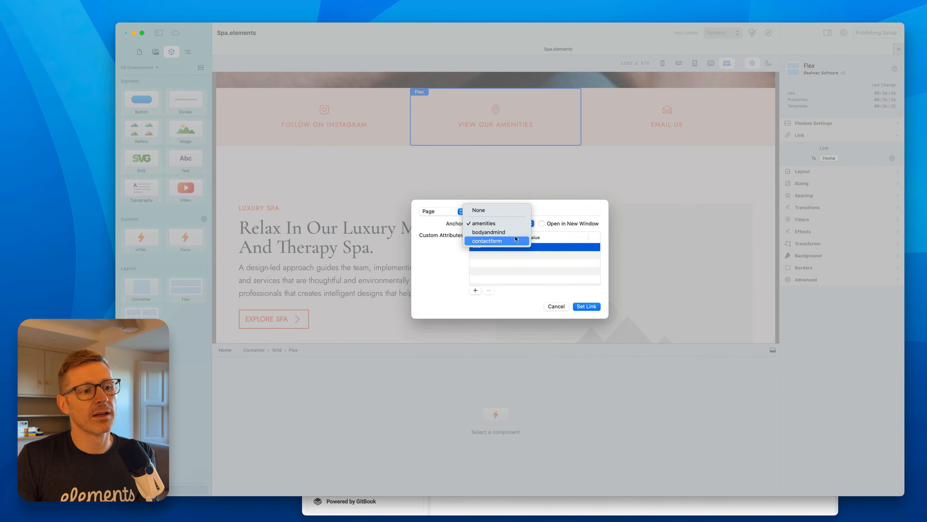
{"action": "left_click", "coordinate": [511, 232]}
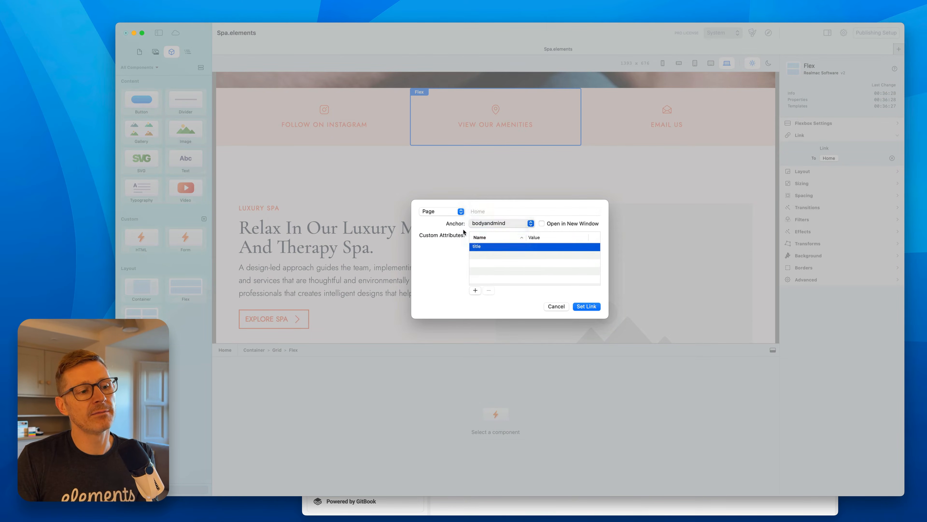
{"action": "left_click", "coordinate": [515, 222]}
{"action": "left_click", "coordinate": [513, 224]}
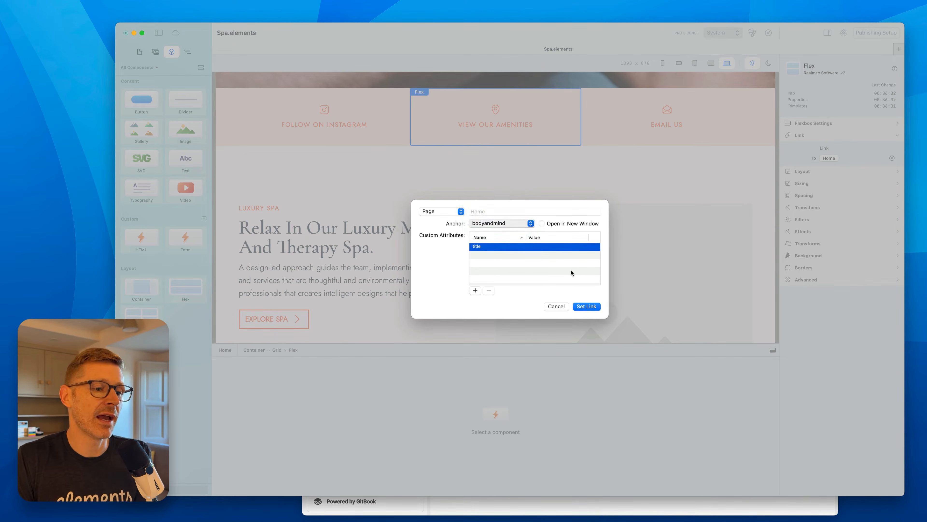
{"action": "left_click", "coordinate": [586, 306]}
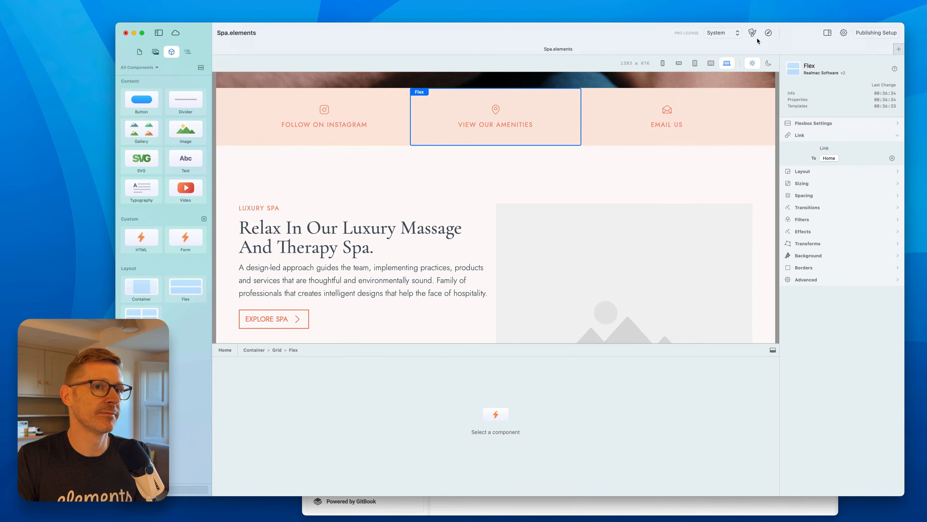
Preview the site in the browser, test the View Our Amenities link, and return to the editor.
{"action": "left_click", "coordinate": [770, 32]}
{"action": "scroll", "coordinate": [584, 314], "scroll_direction": "down", "scroll_amount": 5}
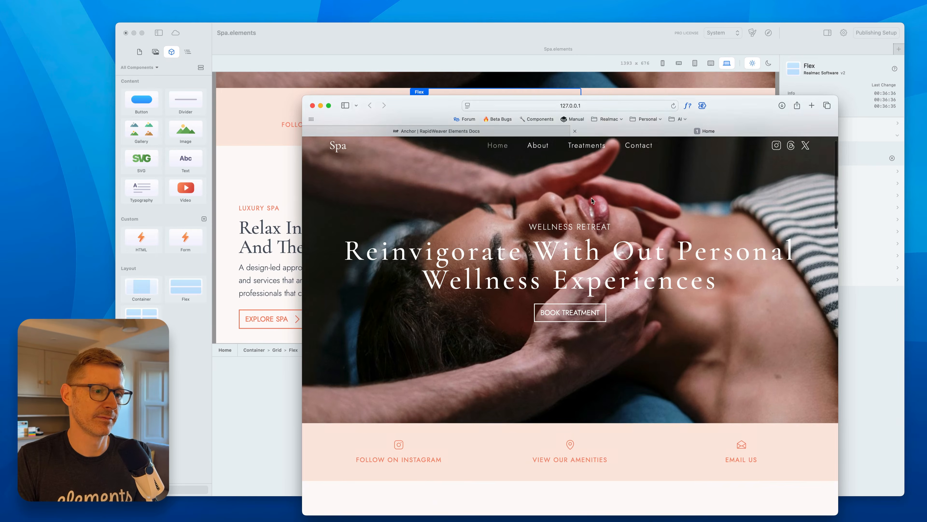
{"action": "left_click", "coordinate": [586, 315]}
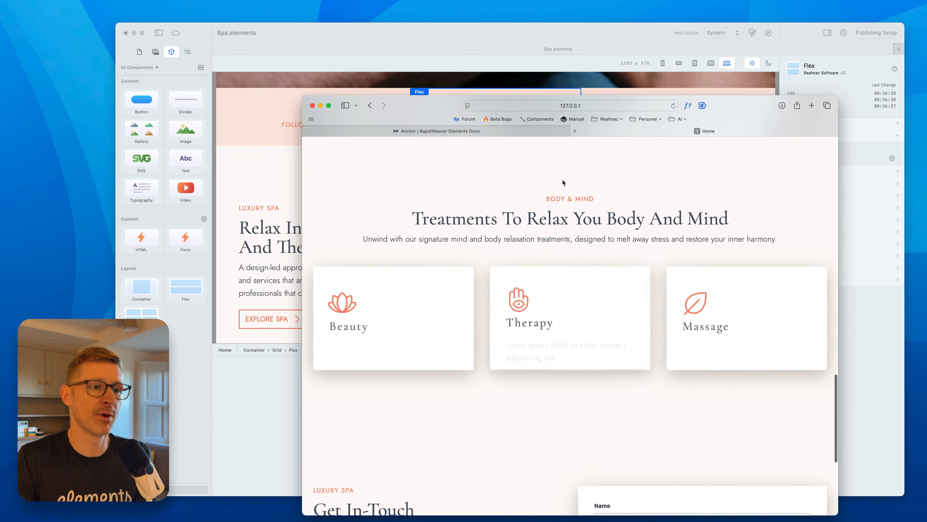
{"action": "key", "text": "super+Tab"}
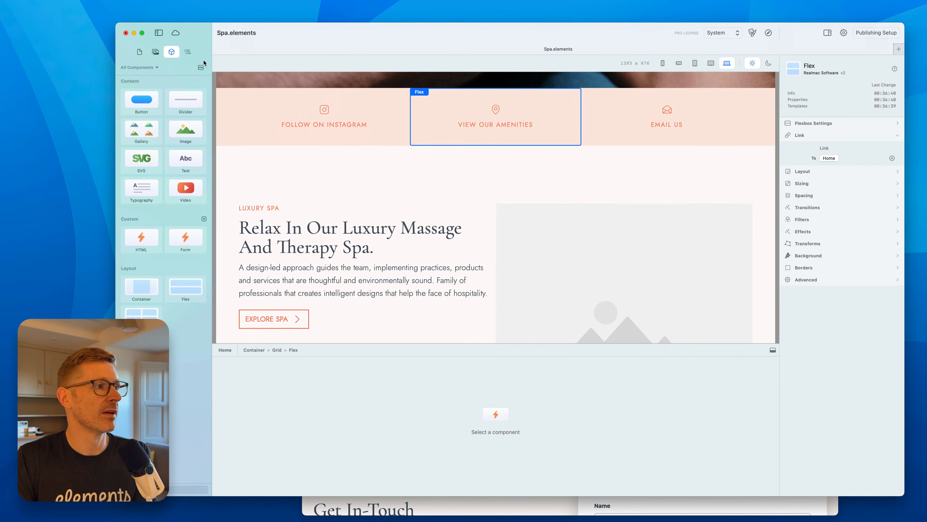
Inspect the page structure in the layers list around the Body & Mind section's container.
{"action": "left_click", "coordinate": [188, 52]}
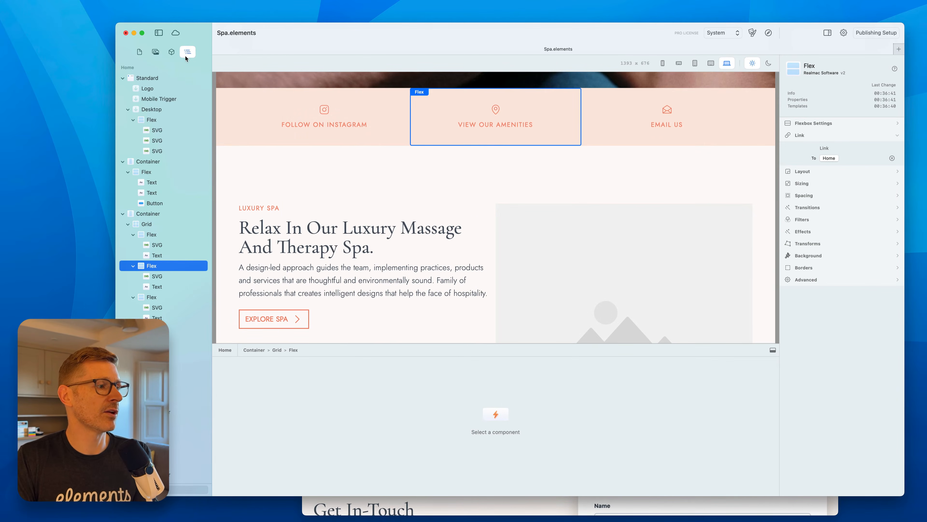
{"action": "left_click", "coordinate": [361, 166]}
{"action": "scroll", "coordinate": [176, 308], "scroll_direction": "down", "scroll_amount": 1}
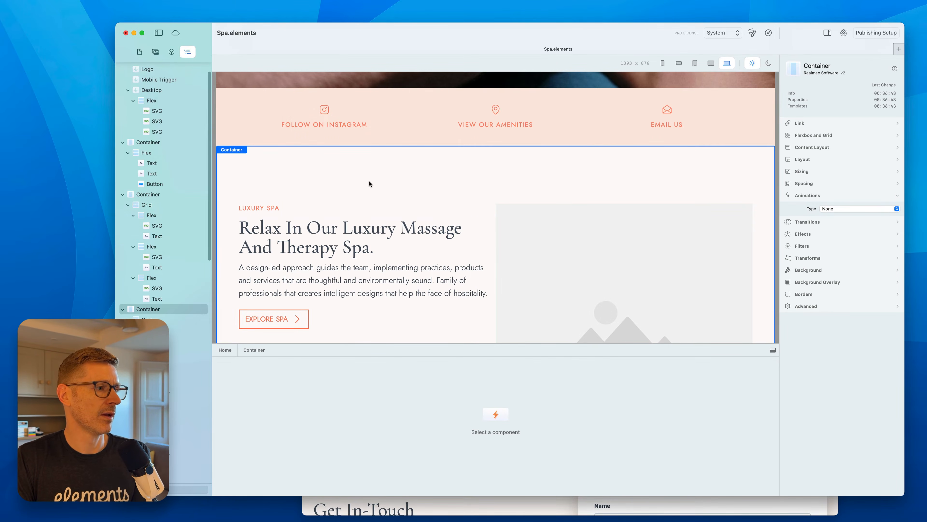
{"action": "scroll", "coordinate": [414, 227], "scroll_direction": "down", "scroll_amount": 10}
{"action": "scroll", "coordinate": [416, 244], "scroll_direction": "down", "scroll_amount": 5}
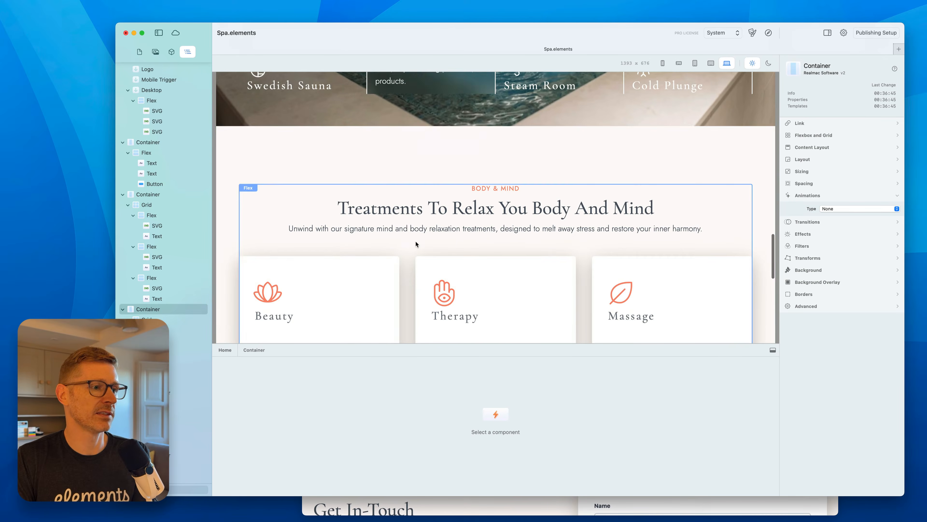
{"action": "left_click", "coordinate": [432, 130]}
{"action": "scroll", "coordinate": [202, 245], "scroll_direction": "down", "scroll_amount": 10}
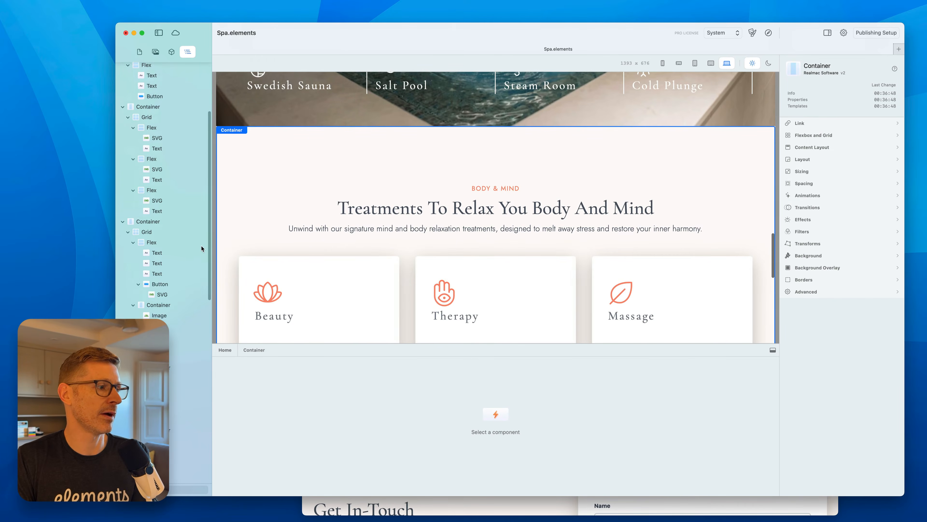
Rename the selected HTML component to Anchor.
{"action": "left_click", "coordinate": [150, 213]}
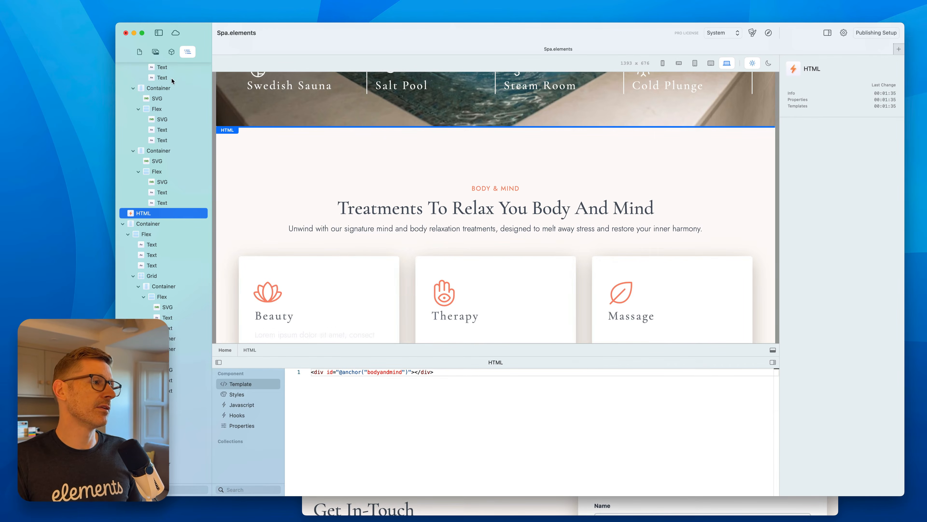
{"action": "left_click", "coordinate": [172, 52]}
{"action": "left_click", "coordinate": [494, 361]}
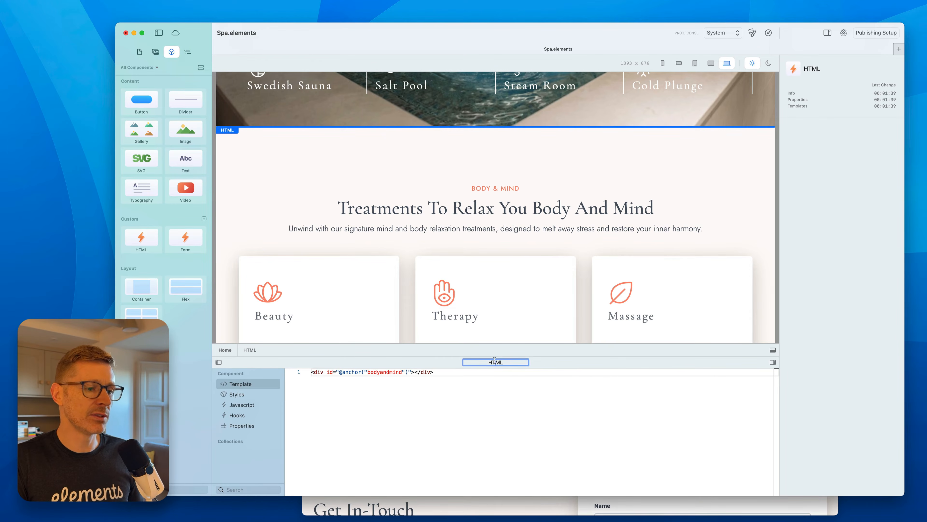
{"action": "type", "text": "Anchor"}
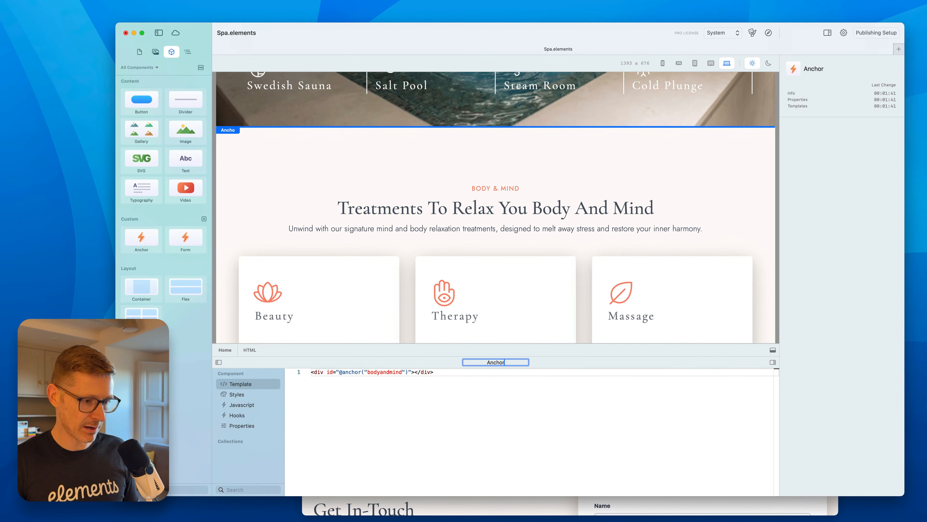
{"action": "key", "text": "Return"}
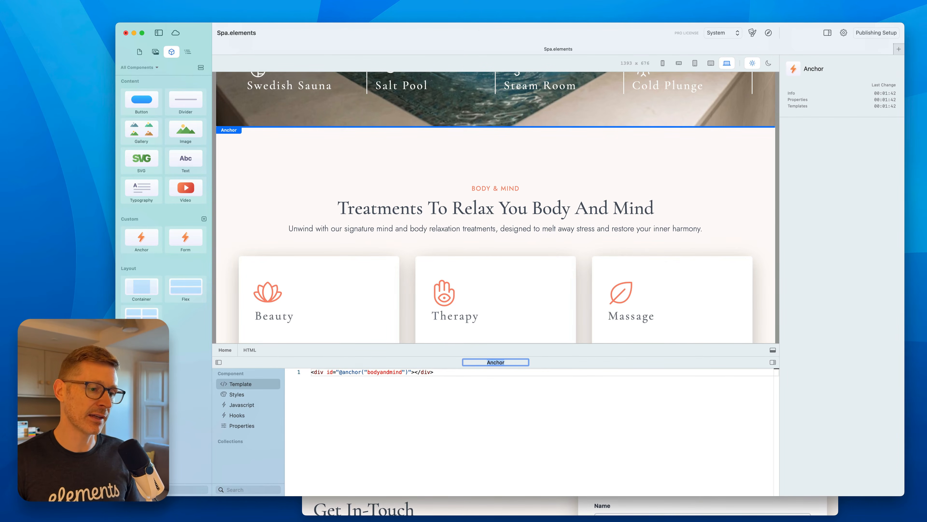
Copy the property-based anchor snippet from the Anchor page of the Elements documentation.
{"action": "left_click", "coordinate": [490, 399]}
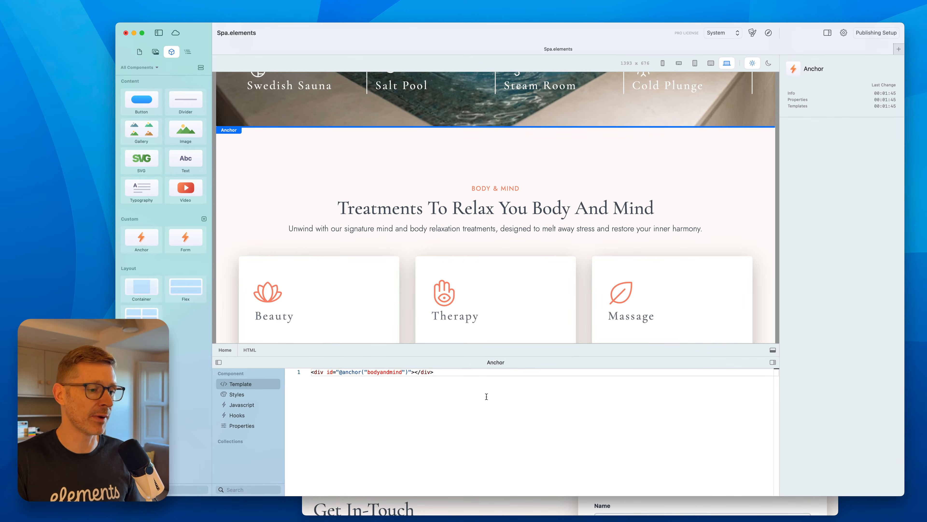
{"action": "double_click", "coordinate": [383, 374]}
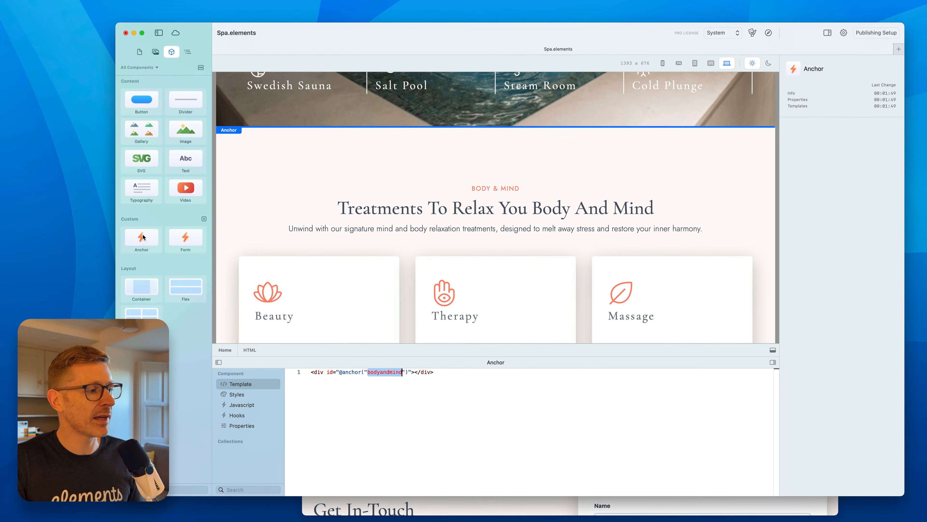
{"action": "left_click_drag", "start_coordinate": [143, 238], "coordinate": [126, 248]}
{"action": "double_click", "coordinate": [391, 371]}
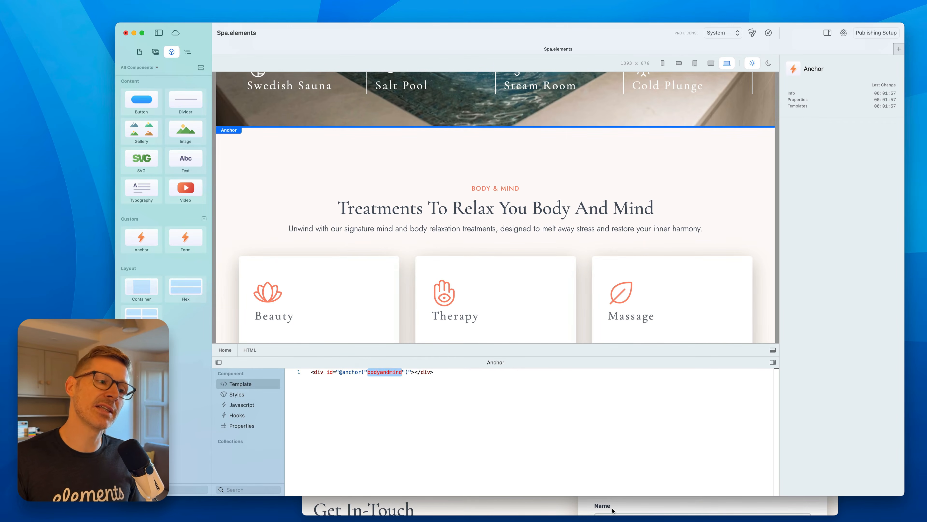
{"action": "left_click", "coordinate": [228, 520]}
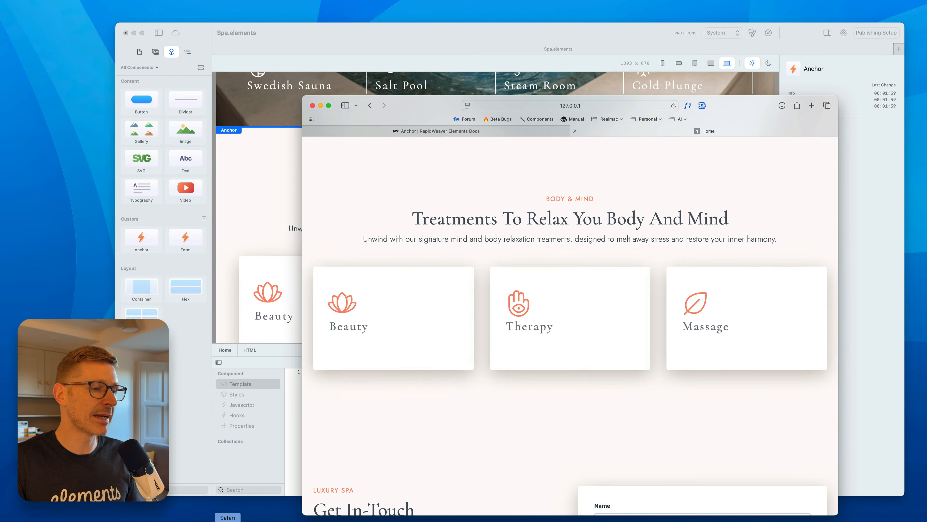
{"action": "key", "text": "super+w"}
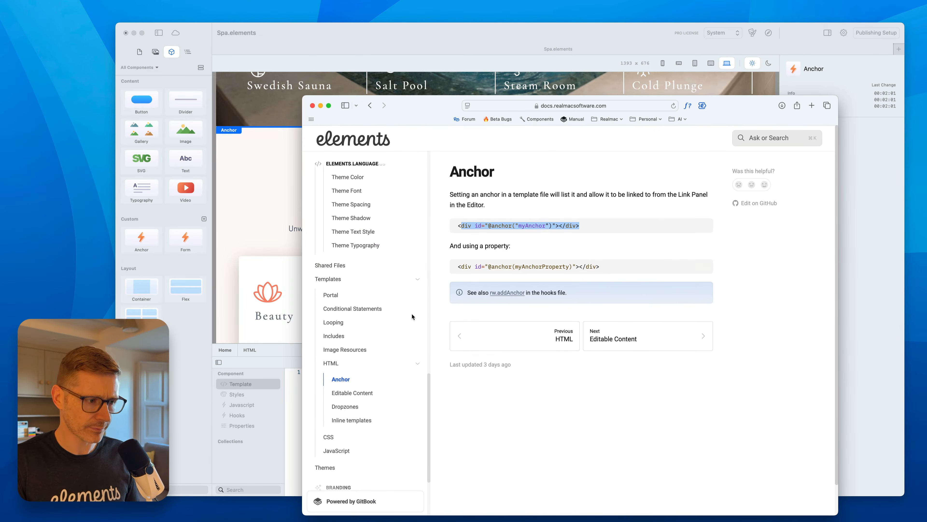
{"action": "scroll", "coordinate": [381, 326], "scroll_direction": "down", "scroll_amount": 5}
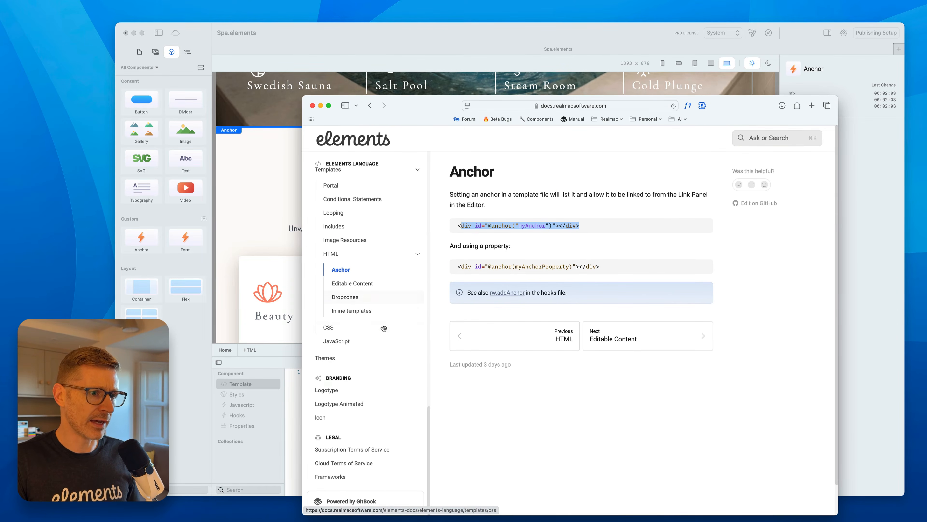
{"action": "scroll", "coordinate": [383, 328], "scroll_direction": "down", "scroll_amount": 2}
{"action": "left_click_drag", "start_coordinate": [600, 239], "coordinate": [454, 239]}
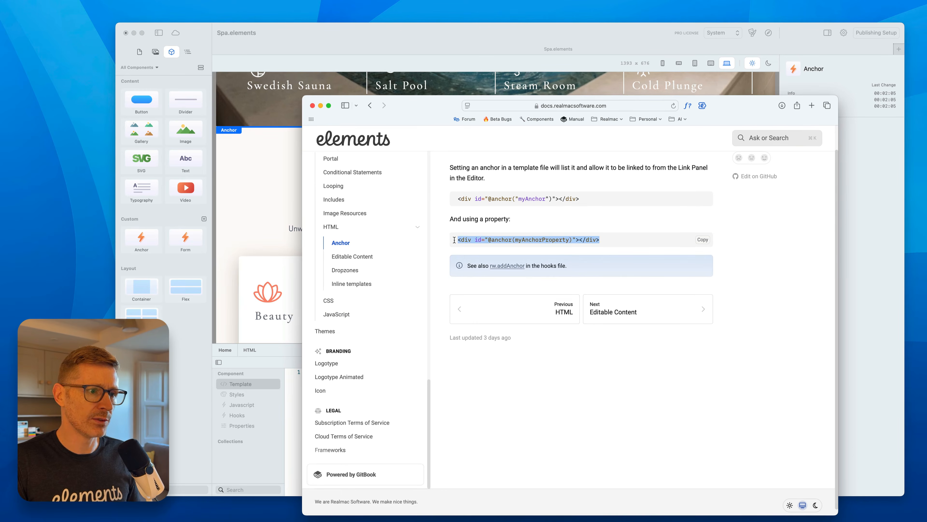
{"action": "left_click", "coordinate": [699, 240]}
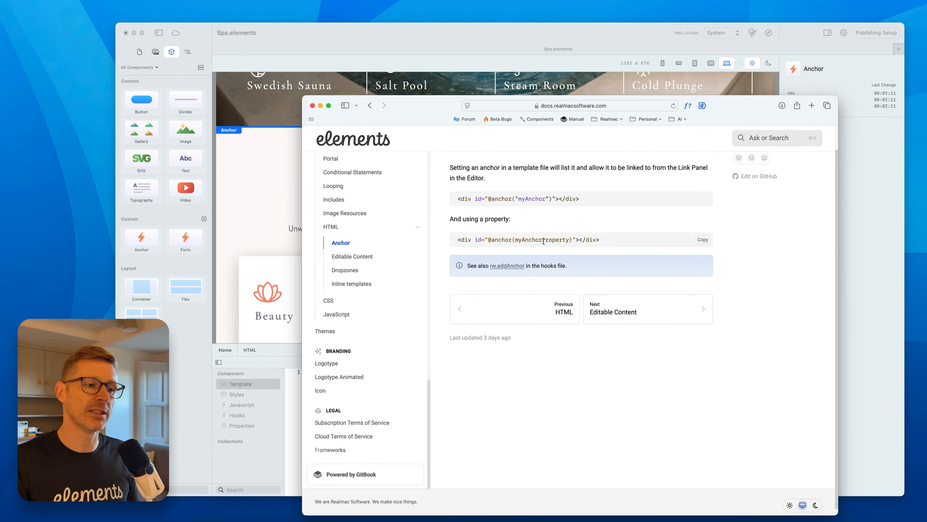
{"action": "left_click", "coordinate": [260, 263]}
{"action": "left_click", "coordinate": [363, 384]}
{"action": "key", "text": "super+a"}
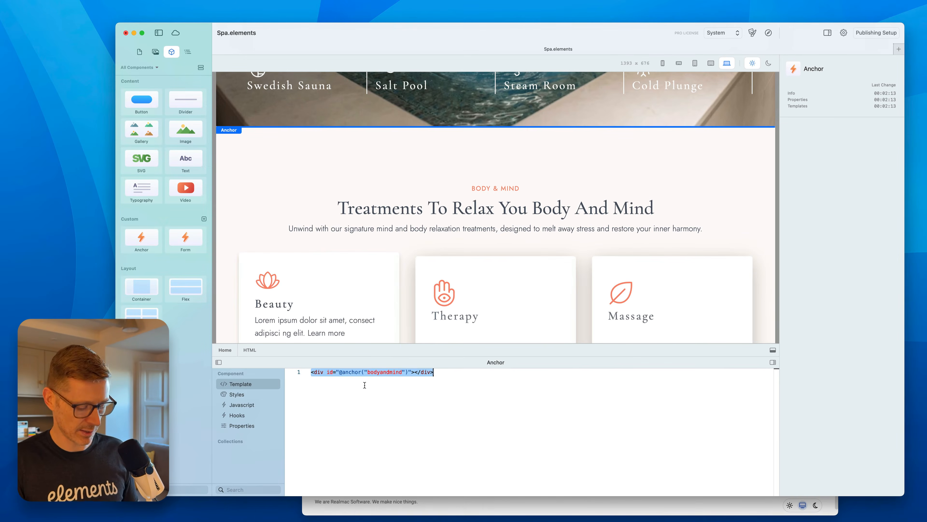
{"action": "key", "text": "super+v"}
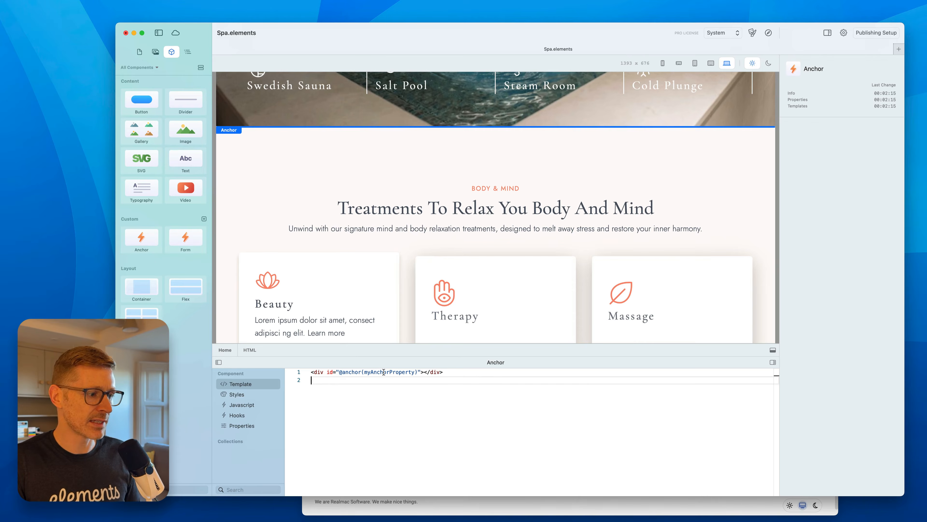
Copy the Text control group example from the documentation and paste it into the component's Properties.
{"action": "left_click", "coordinate": [427, 509]}
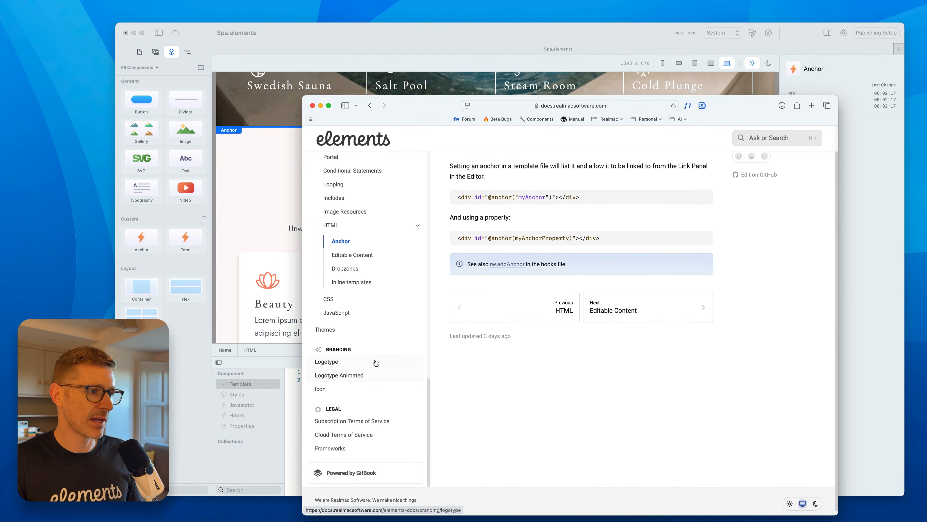
{"action": "scroll", "coordinate": [374, 365], "scroll_direction": "up", "scroll_amount": 5}
{"action": "scroll", "coordinate": [374, 364], "scroll_direction": "up", "scroll_amount": 5}
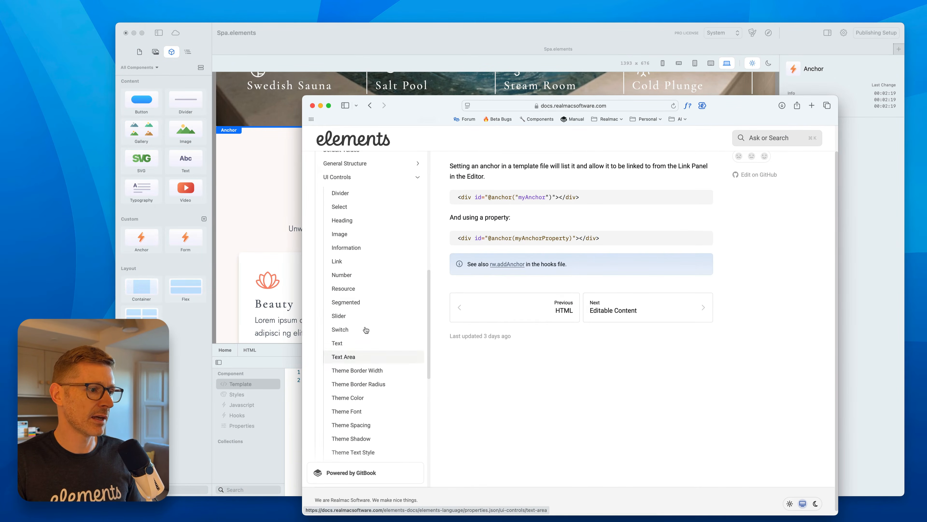
{"action": "left_click", "coordinate": [364, 352]}
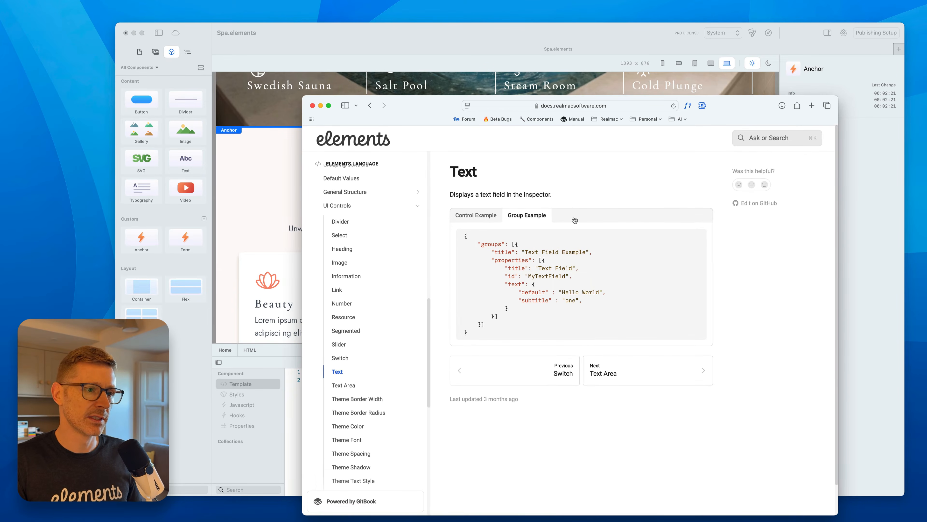
{"action": "left_click", "coordinate": [698, 235]}
{"action": "left_click", "coordinate": [255, 471]}
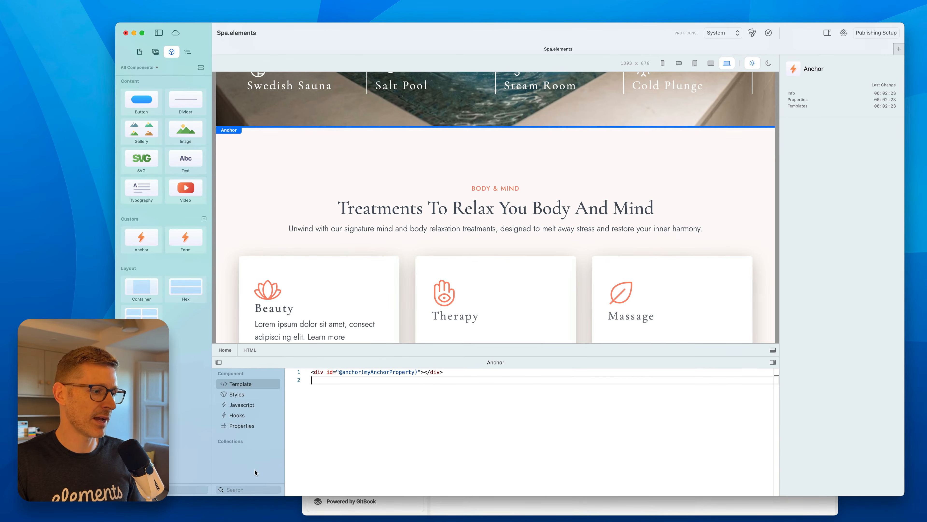
{"action": "left_click", "coordinate": [251, 426]}
{"action": "key", "text": "super+v"}
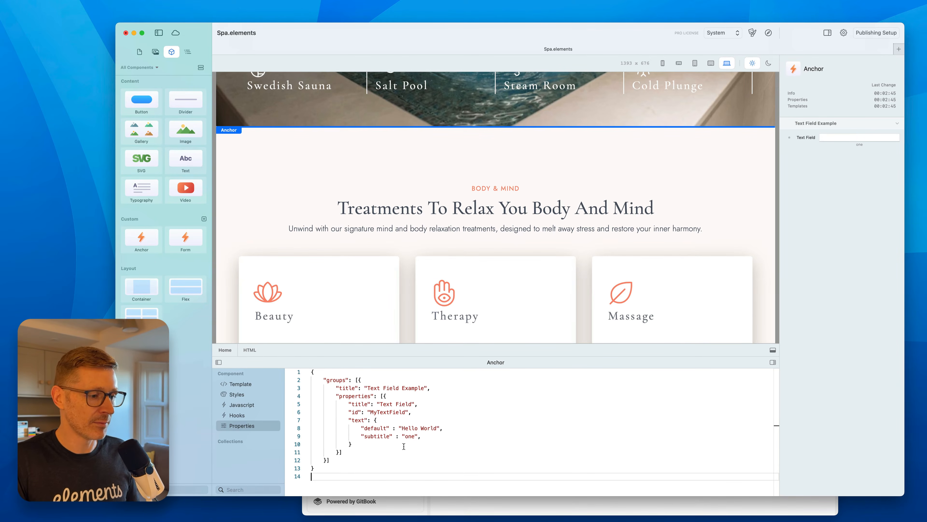
Set the text field property's title to Anchor Name and its id to anchorName.
{"action": "left_click_drag", "start_coordinate": [380, 404], "coordinate": [402, 405]}
{"action": "key", "text": "shift+Right"}
{"action": "key", "text": "shift+Right"}
{"action": "key", "text": "shift+Right"}
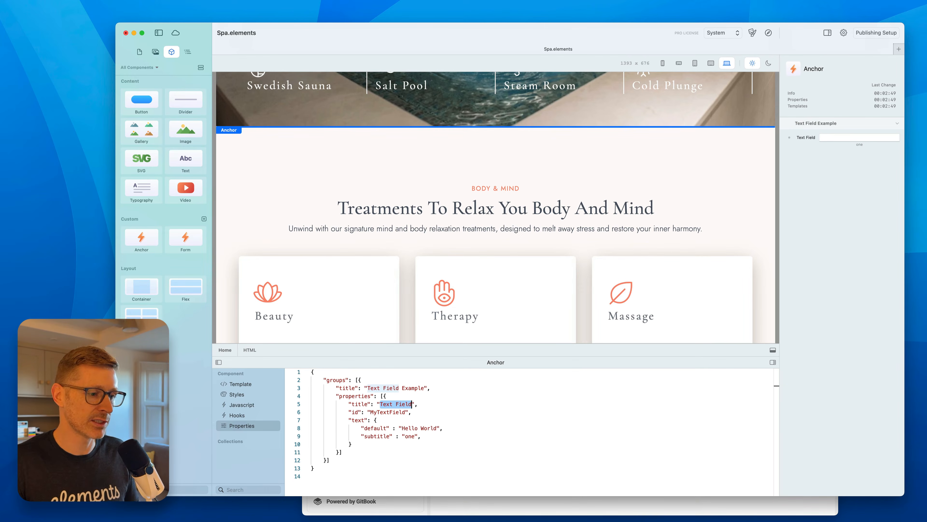
{"action": "type", "text": "Anchor Name"}
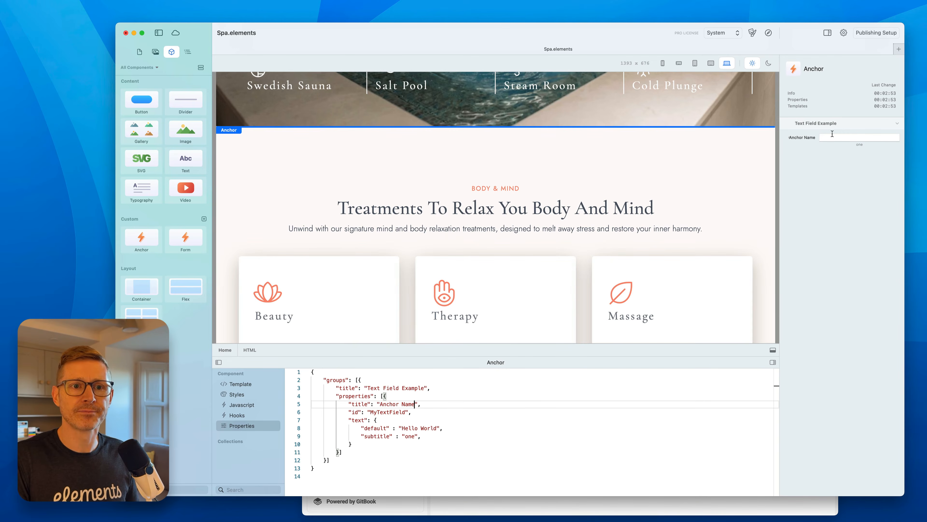
{"action": "double_click", "coordinate": [396, 412]}
{"action": "type", "text": "anchornam"}
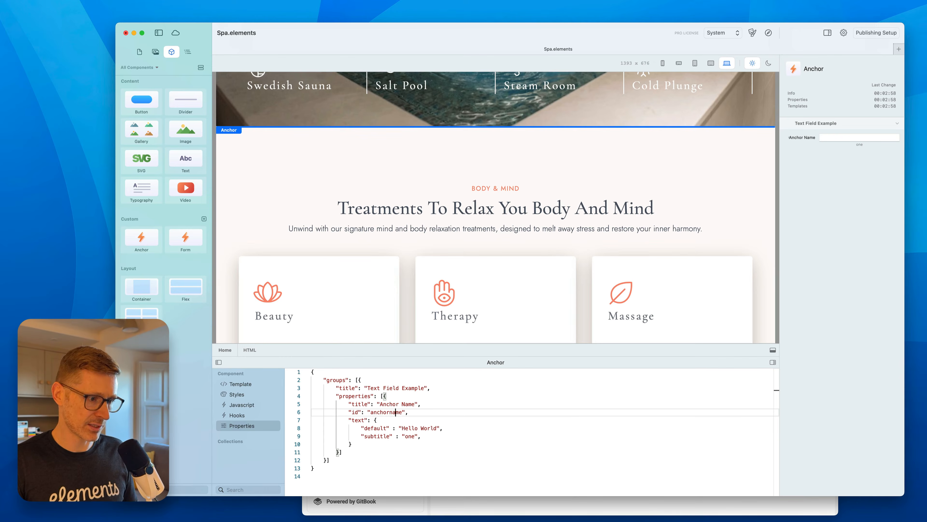
{"action": "key", "text": "Left"}
{"action": "key", "text": "BackSpace"}
{"action": "type", "text": "N"}
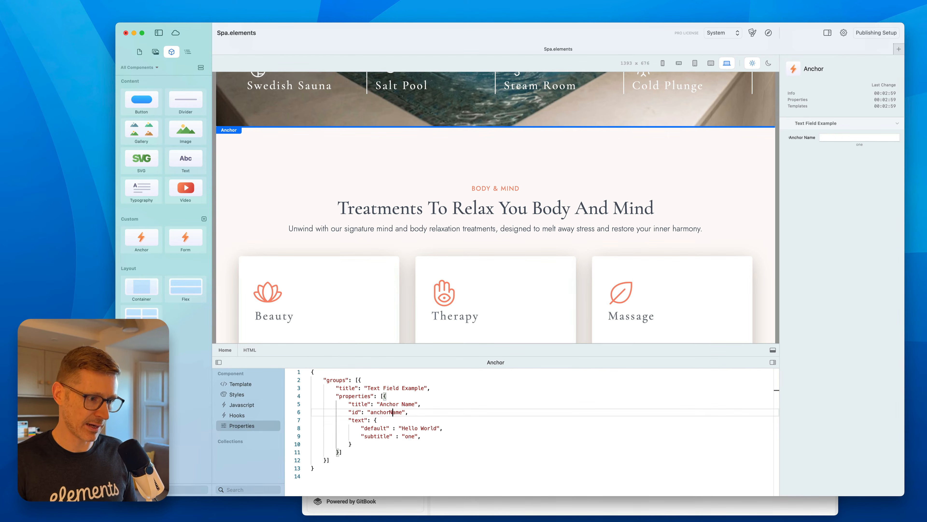
{"action": "double_click", "coordinate": [398, 412]}
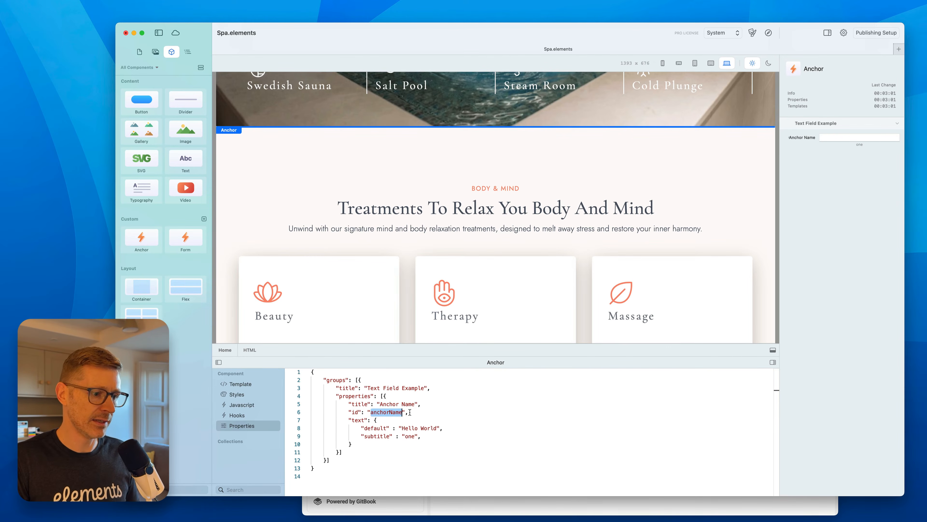
Replace myAnchorProperty with anchorName in the Anchor component's template.
{"action": "left_click", "coordinate": [241, 384]}
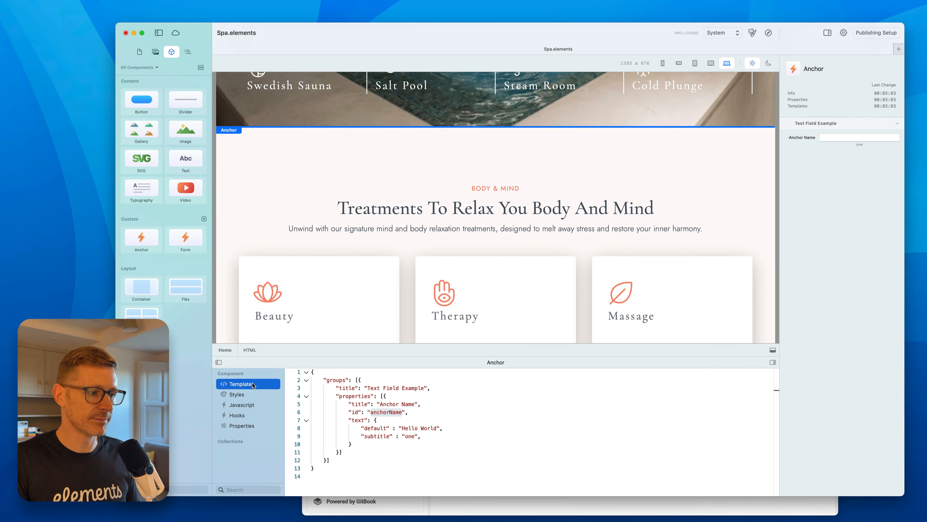
{"action": "double_click", "coordinate": [384, 372]}
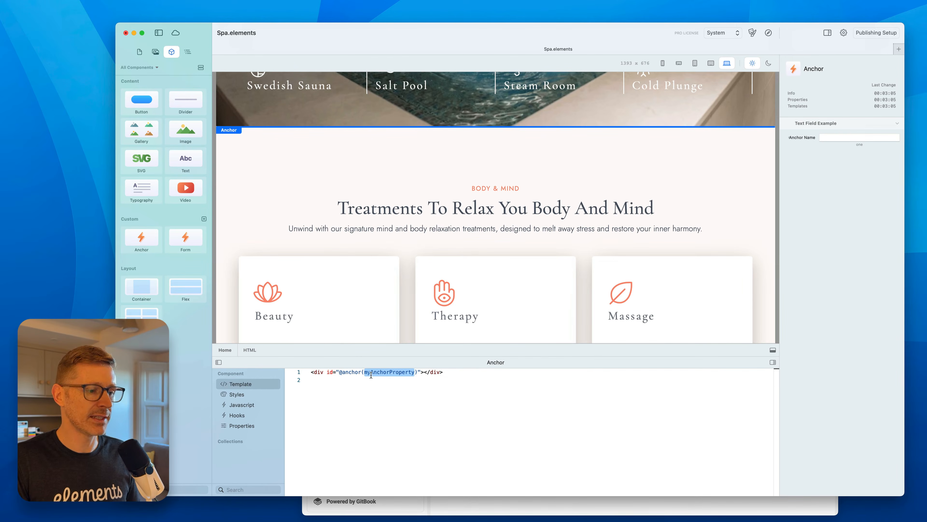
{"action": "type", "text": "anchorName"}
{"action": "left_click", "coordinate": [388, 398]}
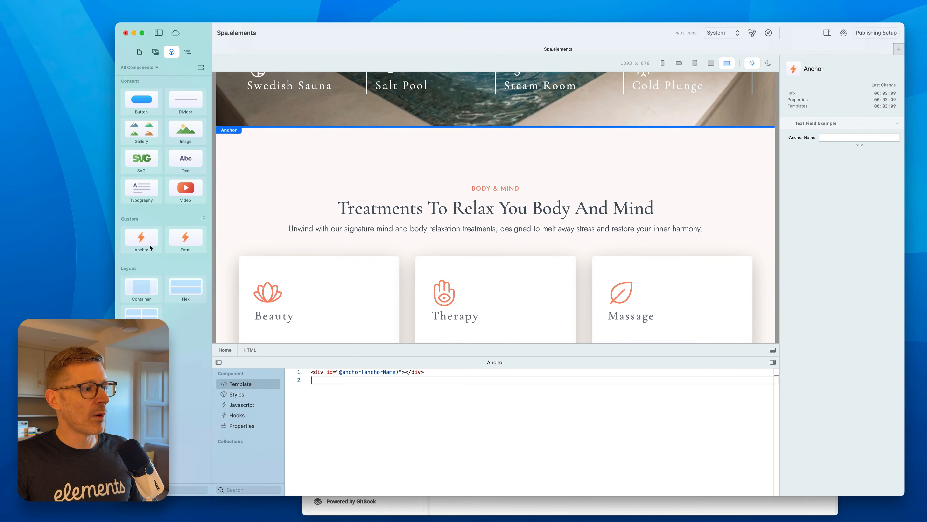
Move the Anchor below the Body & Mind heading and set its Anchor Name to subheading1.
{"action": "left_click_drag", "start_coordinate": [370, 138], "coordinate": [585, 223]}
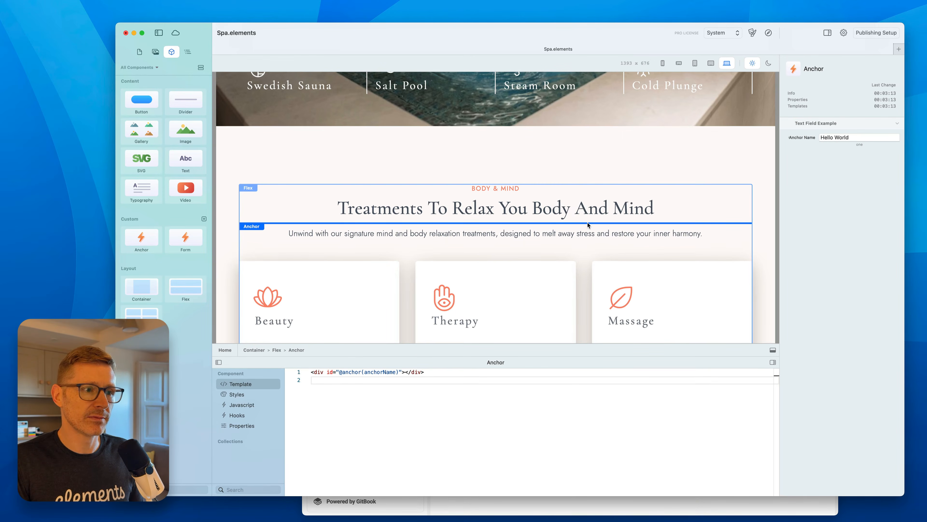
{"action": "left_click_drag", "start_coordinate": [872, 137], "coordinate": [793, 122]}
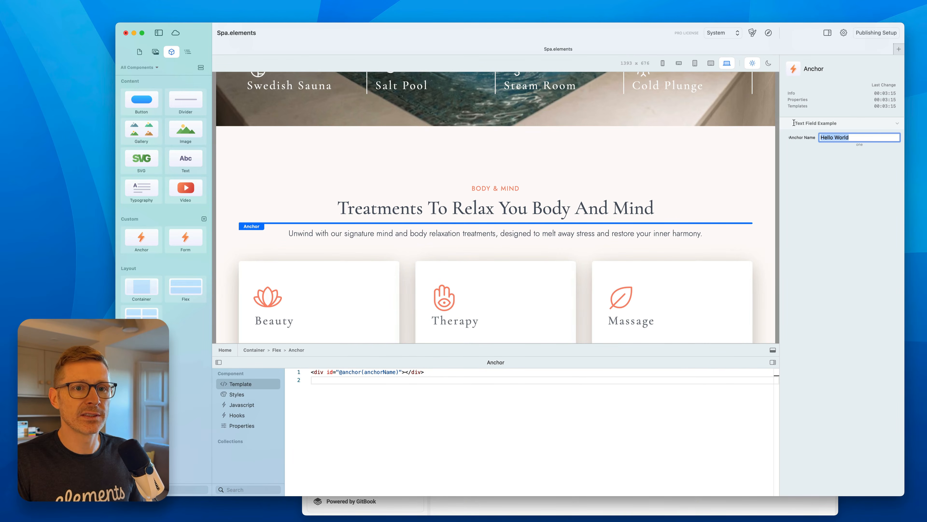
{"action": "left_click", "coordinate": [773, 350]}
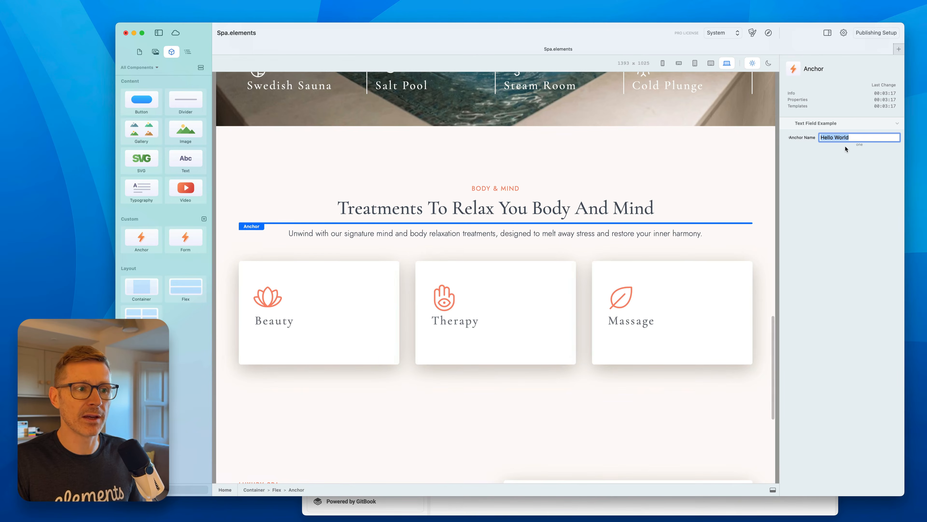
{"action": "type", "text": "su"}
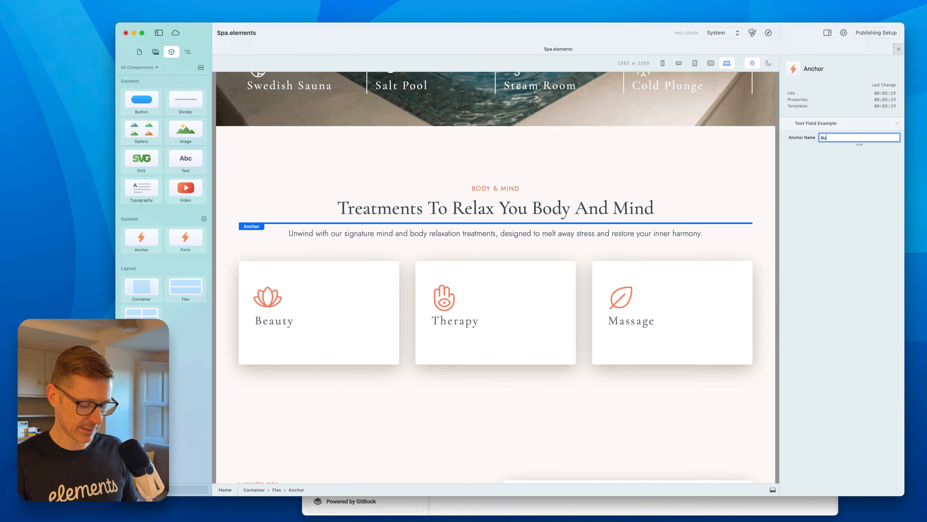
{"action": "type", "text": "bheading"}
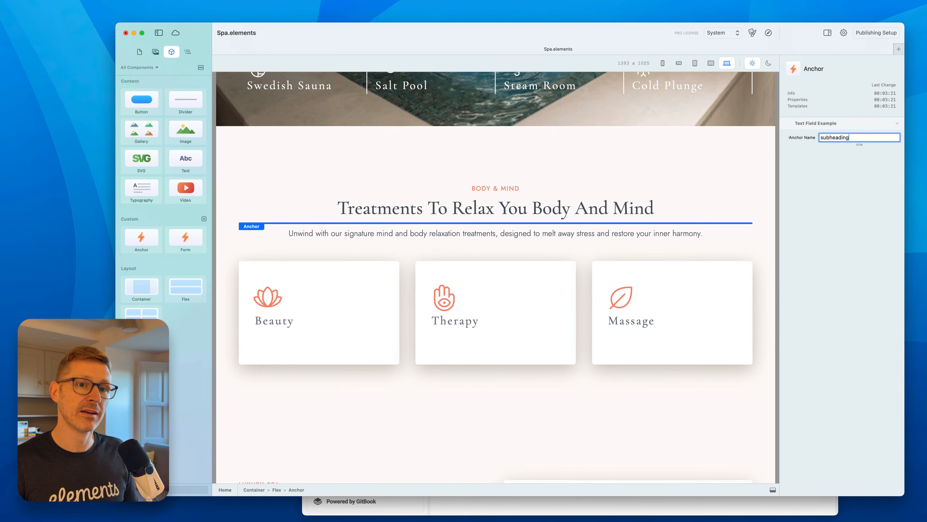
{"action": "type", "text": "1"}
{"action": "key", "text": "Return"}
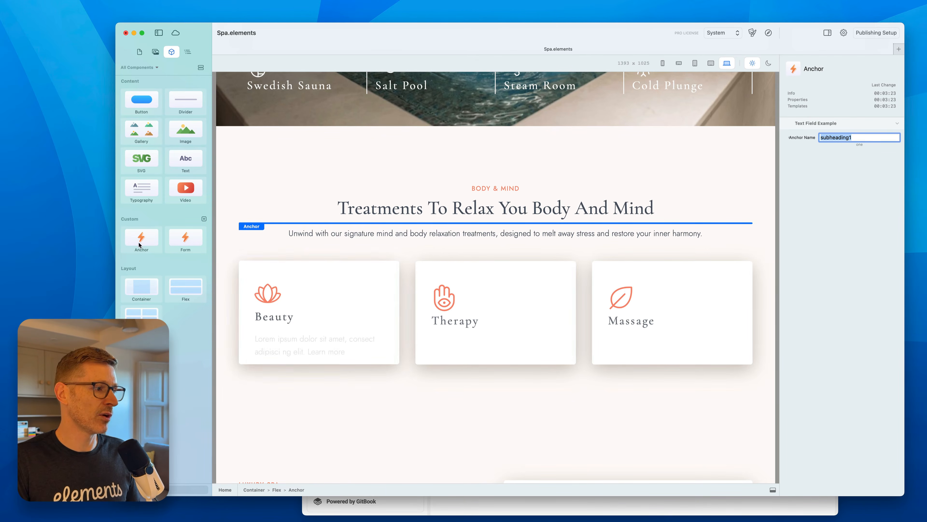
Add a second Anchor below the treatment cards section and set its Anchor Name to subheading2.
{"action": "left_click_drag", "start_coordinate": [139, 244], "coordinate": [534, 412]}
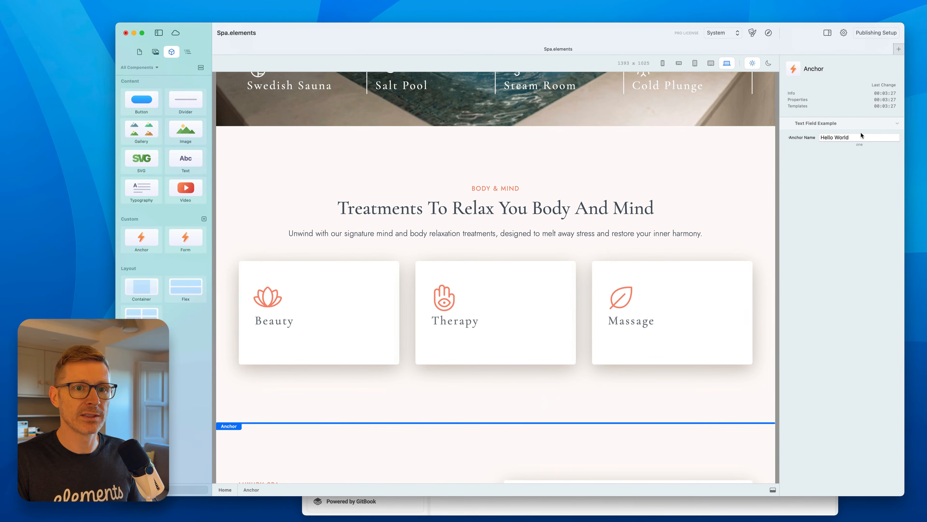
{"action": "left_click", "coordinate": [846, 137]}
{"action": "type", "text": "sub"}
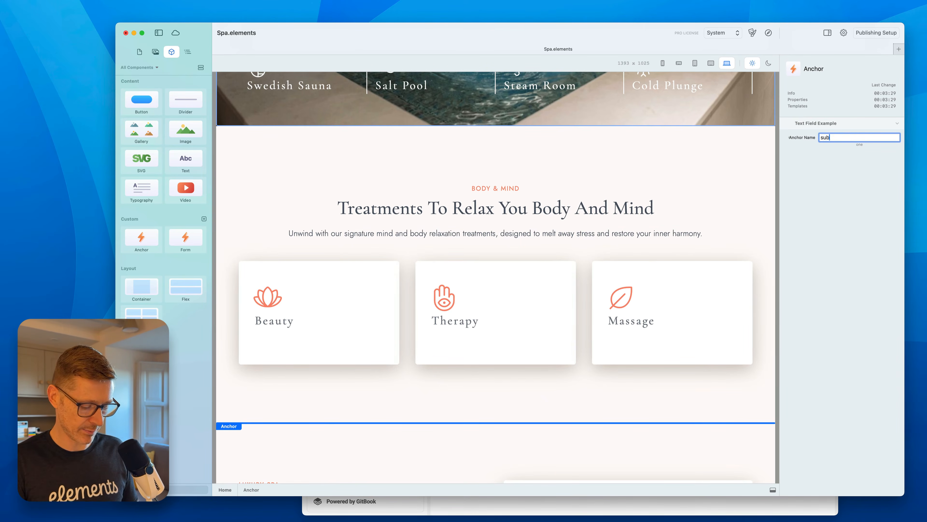
{"action": "type", "text": "heading2"}
{"action": "key", "text": "Return"}
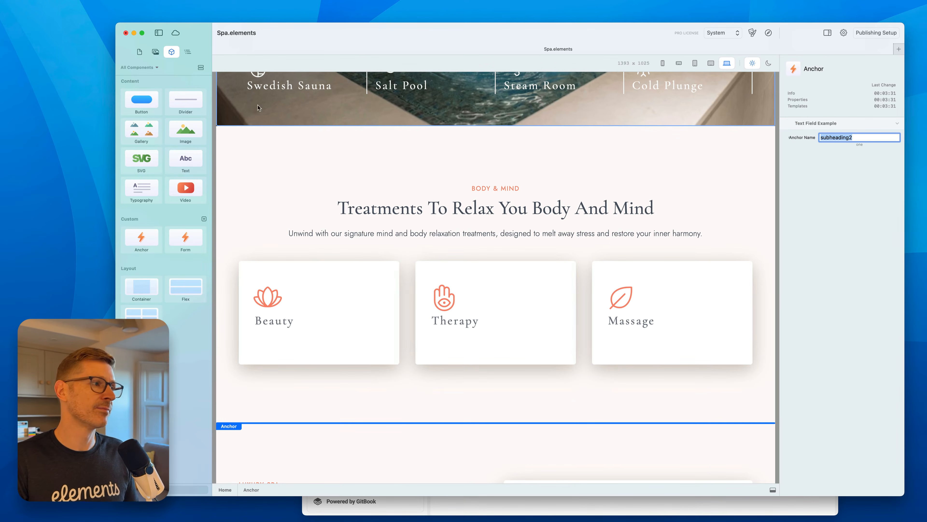
Review the Anchor layers in the layer outline and rename the top HTML layer to Anchor.
{"action": "left_click", "coordinate": [188, 51]}
{"action": "scroll", "coordinate": [175, 279], "scroll_direction": "down", "scroll_amount": 3}
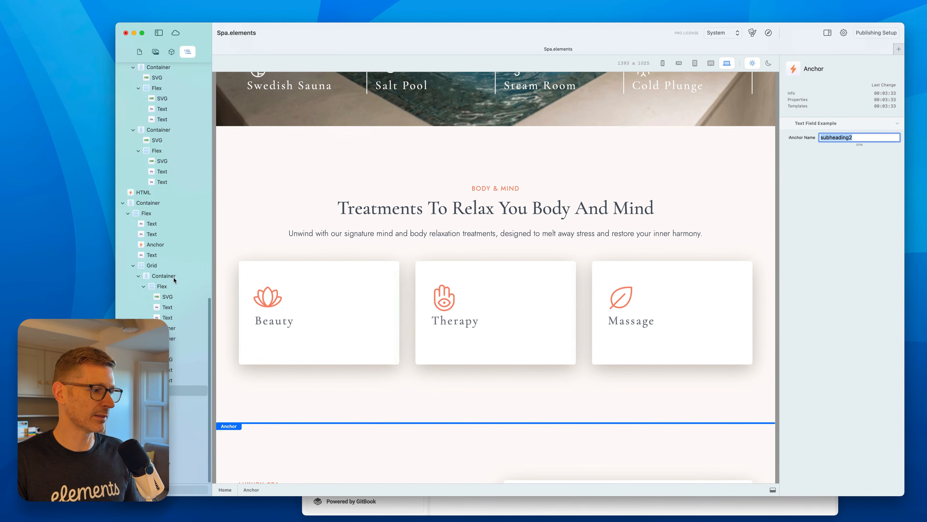
{"action": "left_click", "coordinate": [157, 412]}
{"action": "left_click", "coordinate": [154, 392]}
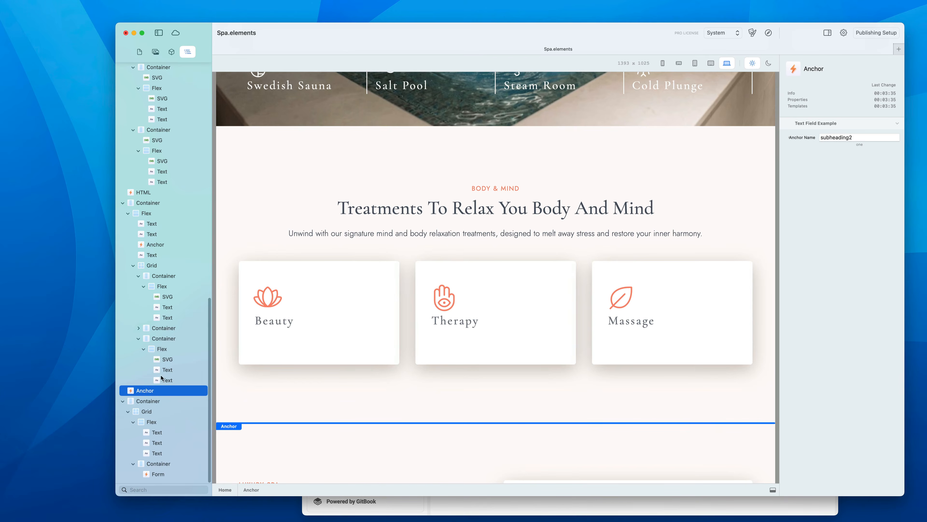
{"action": "left_click", "coordinate": [159, 248]}
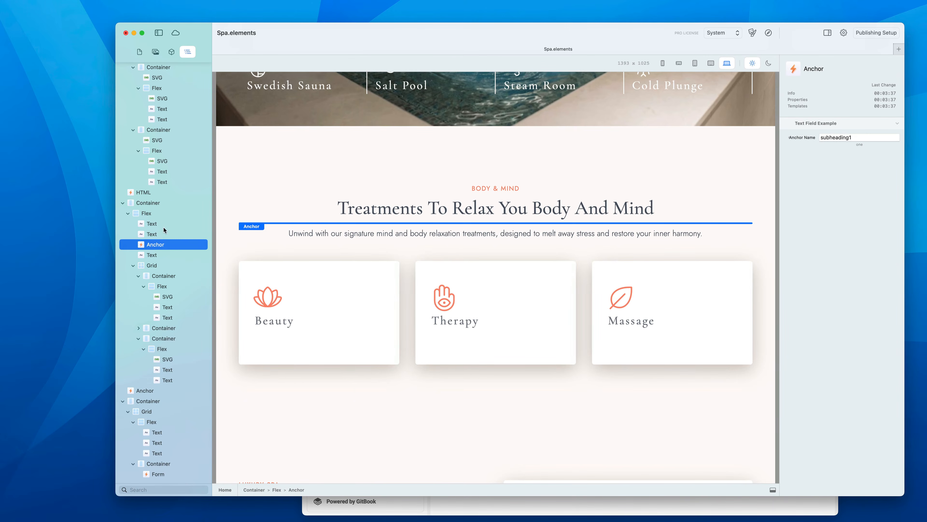
{"action": "left_click", "coordinate": [152, 193]}
{"action": "right_click", "coordinate": [149, 193]}
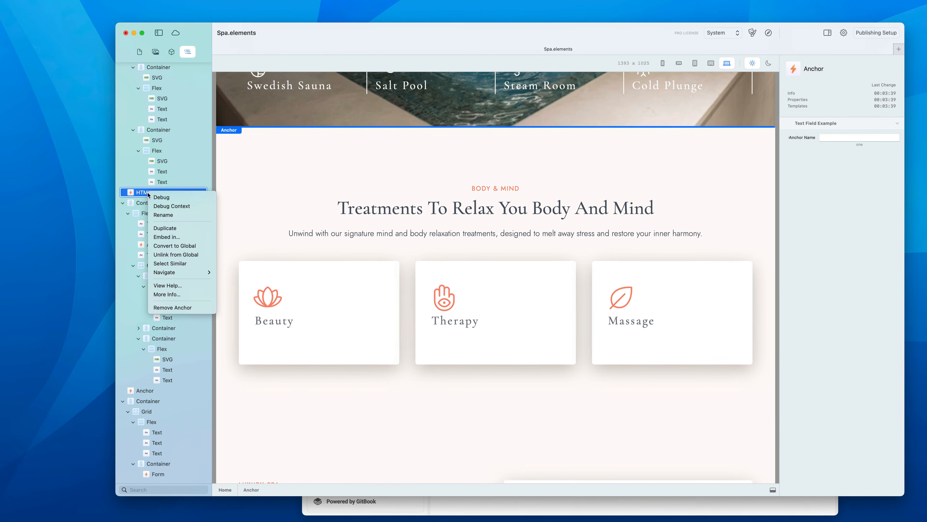
{"action": "left_click", "coordinate": [163, 215]}
{"action": "type", "text": "Anc"}
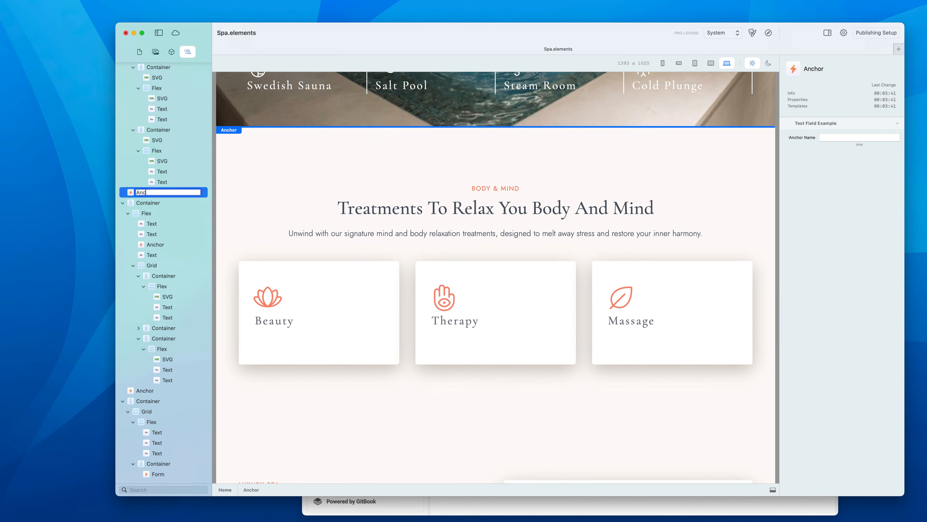
{"action": "type", "text": "hor"}
{"action": "key", "text": "Return"}
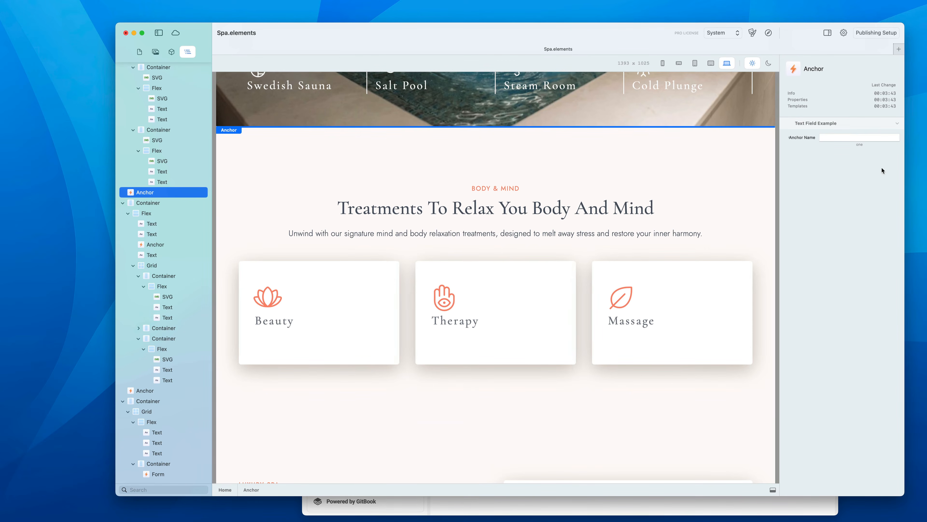
Set the top Anchor's Anchor Name to headingTop and check the other Anchors' names.
{"action": "left_click", "coordinate": [845, 137]}
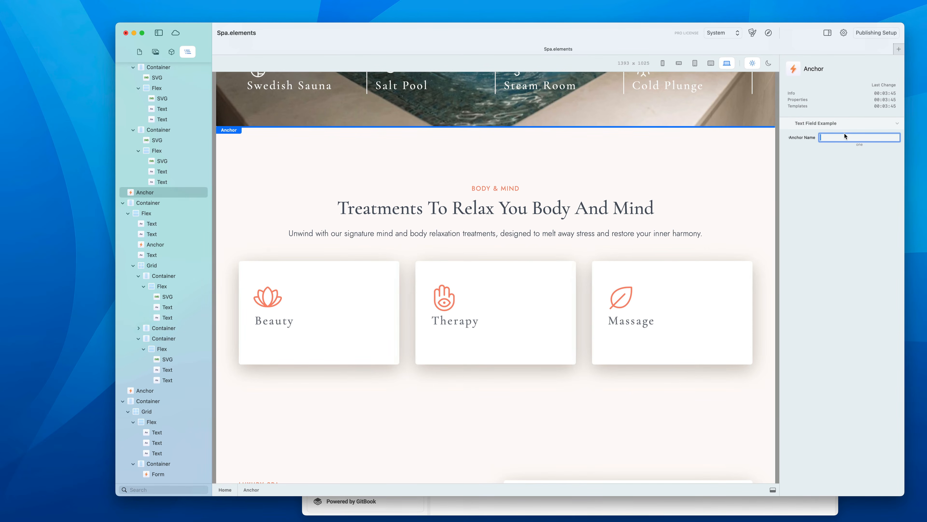
{"action": "type", "text": "headingTop"}
{"action": "key", "text": "Return"}
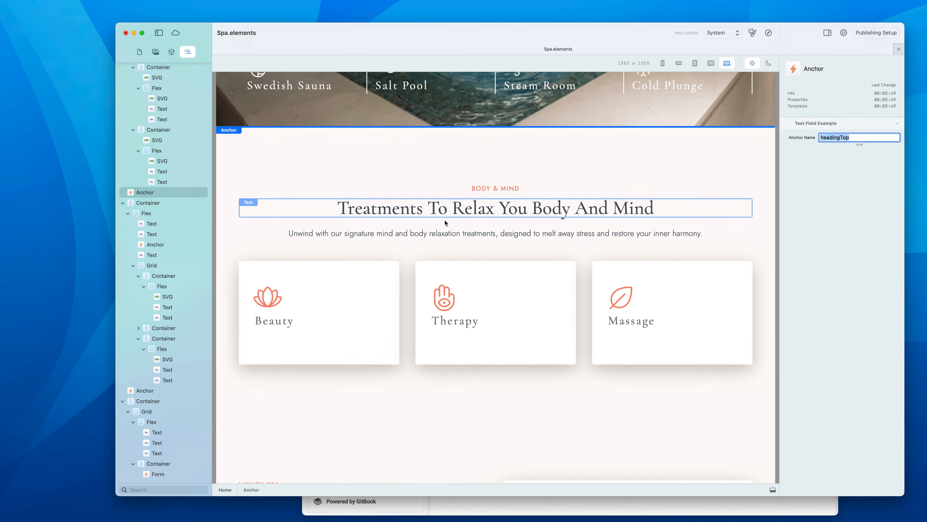
{"action": "left_click", "coordinate": [155, 244]}
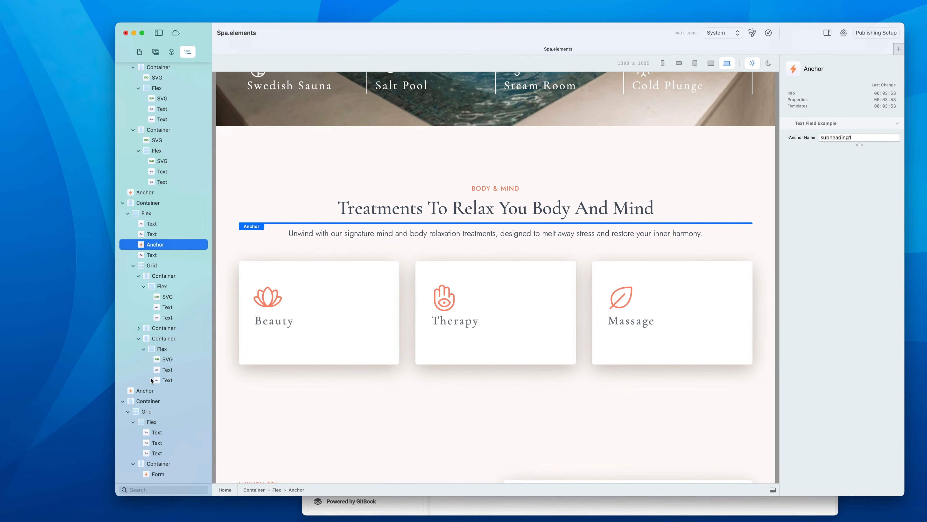
{"action": "left_click", "coordinate": [150, 390]}
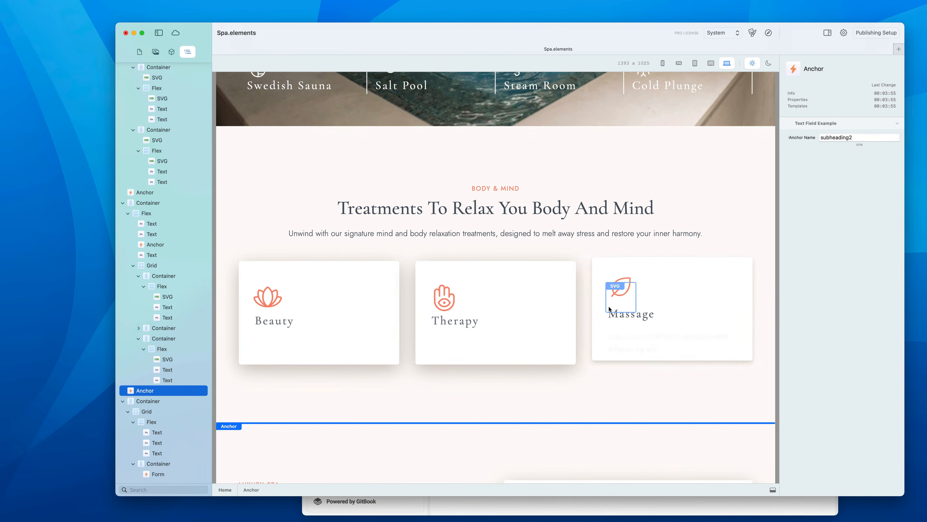
Place an Anchor inside the Massage card beside the leaf icon and name it leaf.
{"action": "left_click", "coordinate": [169, 54]}
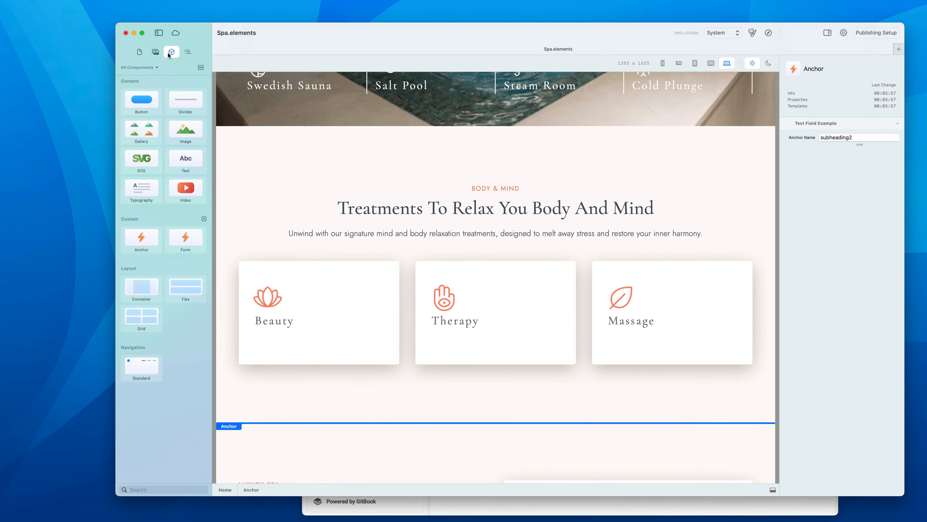
{"action": "left_click_drag", "start_coordinate": [141, 238], "coordinate": [657, 317]}
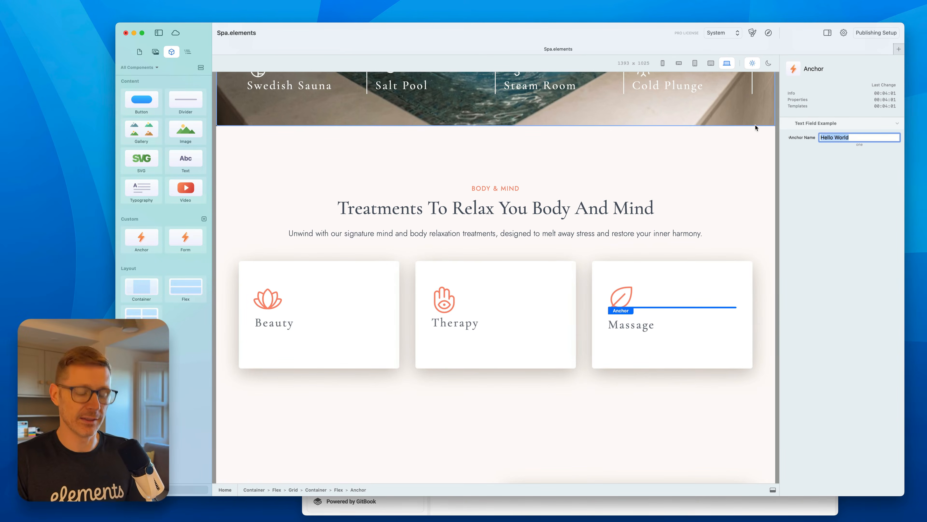
{"action": "type", "text": "leaf"}
{"action": "key", "text": "Return"}
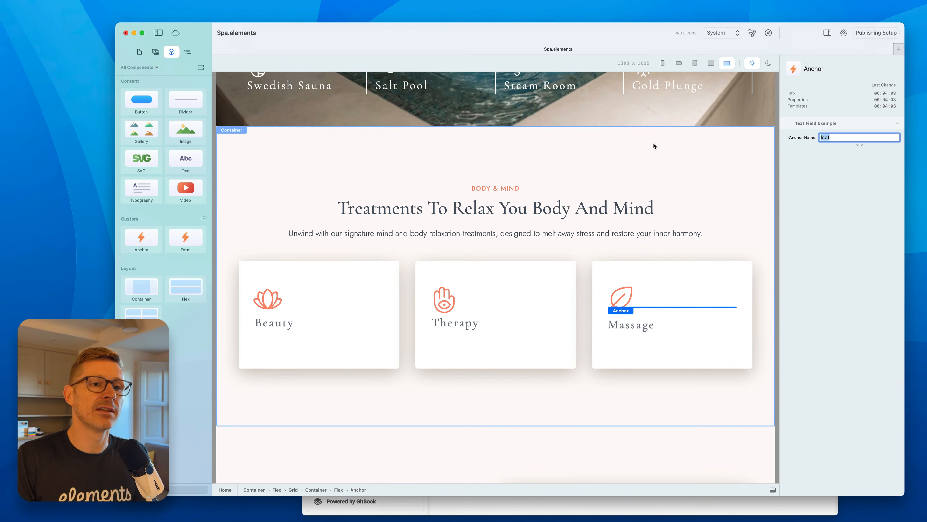
Review the anchors offered in the View Our Amenities block's link settings without changing the link.
{"action": "scroll", "coordinate": [628, 205], "scroll_direction": "up", "scroll_amount": 15}
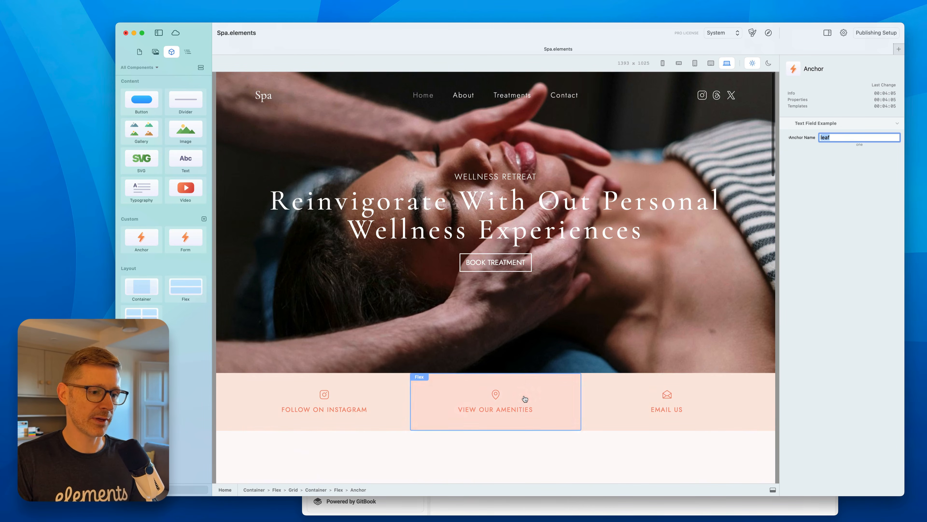
{"action": "left_click", "coordinate": [524, 398]}
{"action": "left_click", "coordinate": [828, 158]}
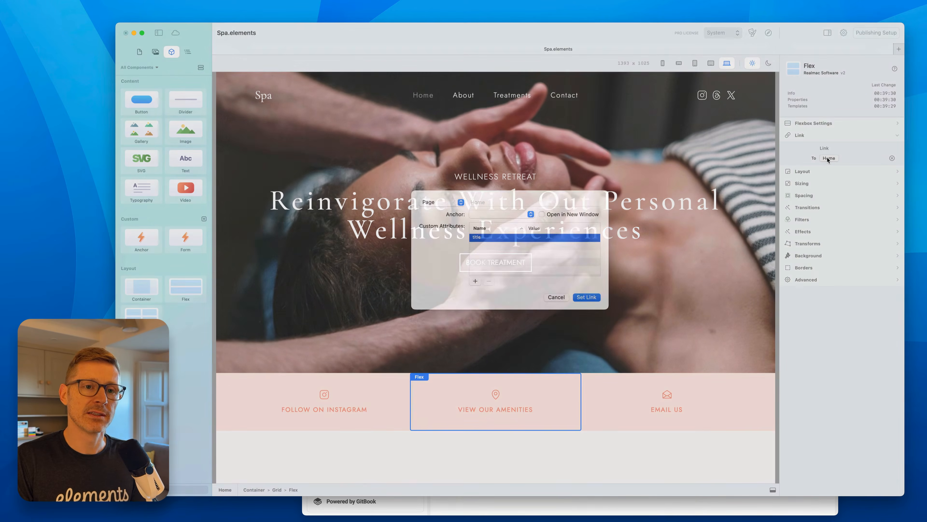
{"action": "left_click", "coordinate": [529, 226]}
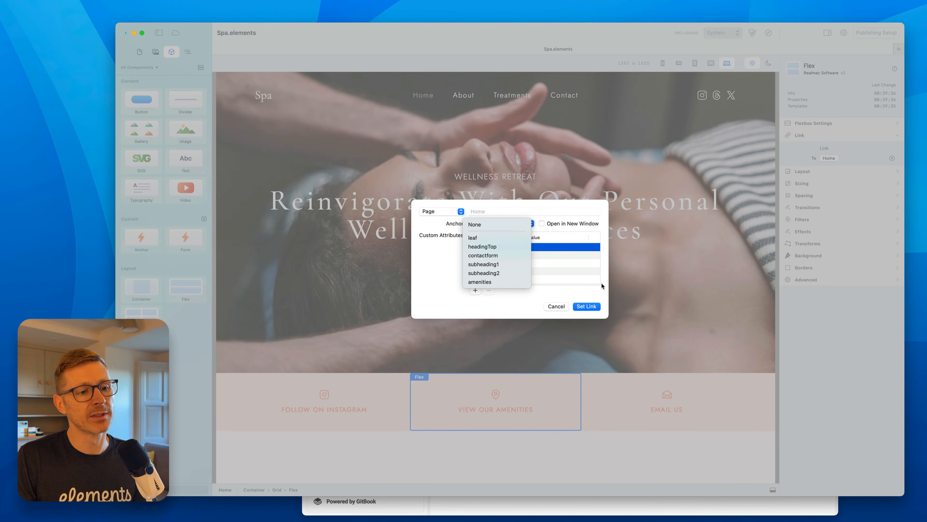
{"action": "left_click", "coordinate": [591, 280]}
{"action": "left_click", "coordinate": [552, 307]}
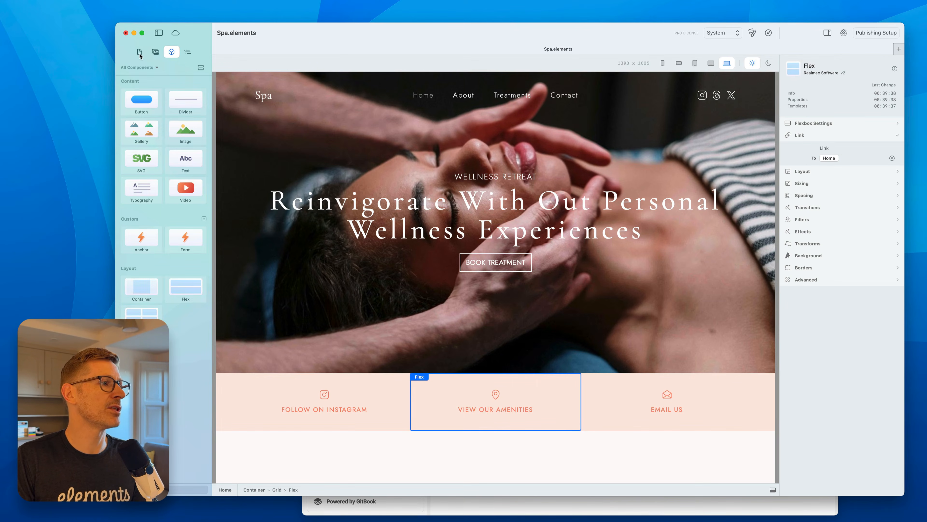
Add an Anchor to the About page and set its Anchor Name to newPage.
{"action": "left_click", "coordinate": [140, 52]}
{"action": "left_click", "coordinate": [153, 87]}
{"action": "left_click", "coordinate": [156, 52]}
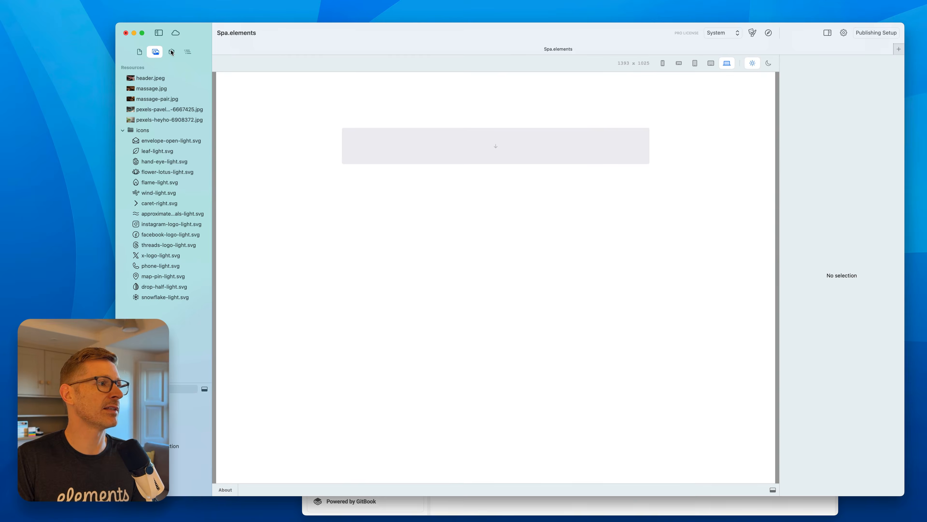
{"action": "left_click", "coordinate": [171, 51]}
{"action": "left_click_drag", "start_coordinate": [142, 237], "coordinate": [458, 153]}
{"action": "triple_click", "coordinate": [851, 137]}
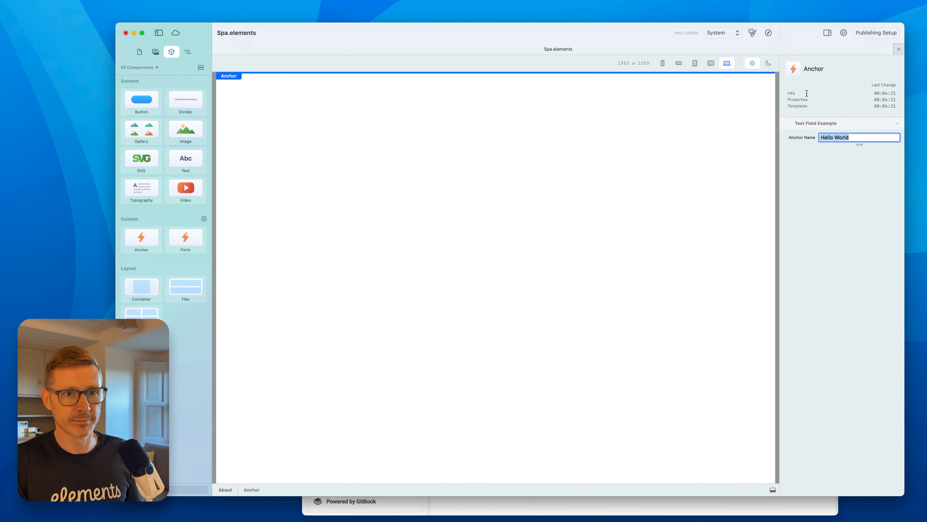
{"action": "type", "text": "newPage"}
{"action": "key", "text": "Return"}
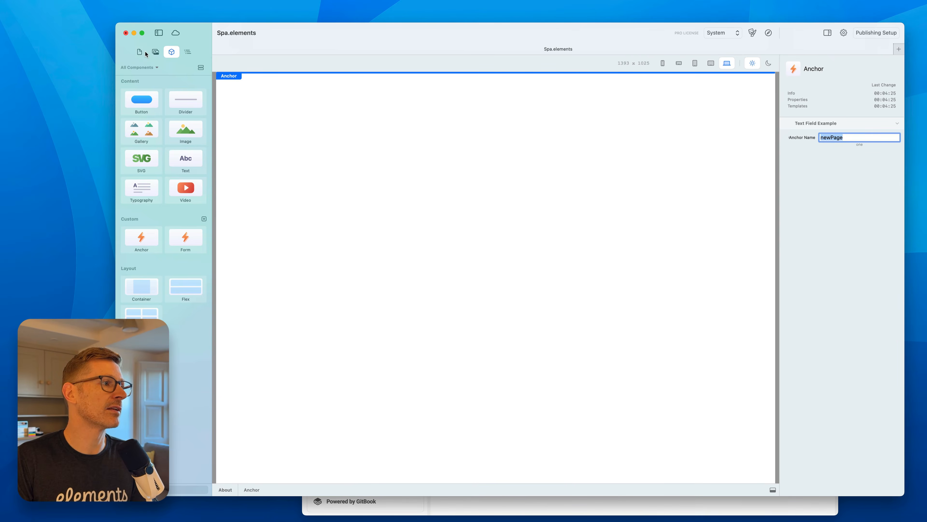
Link the View Our Amenities block to the About page with the newPage anchor.
{"action": "left_click", "coordinate": [143, 51]}
{"action": "left_click", "coordinate": [154, 76]}
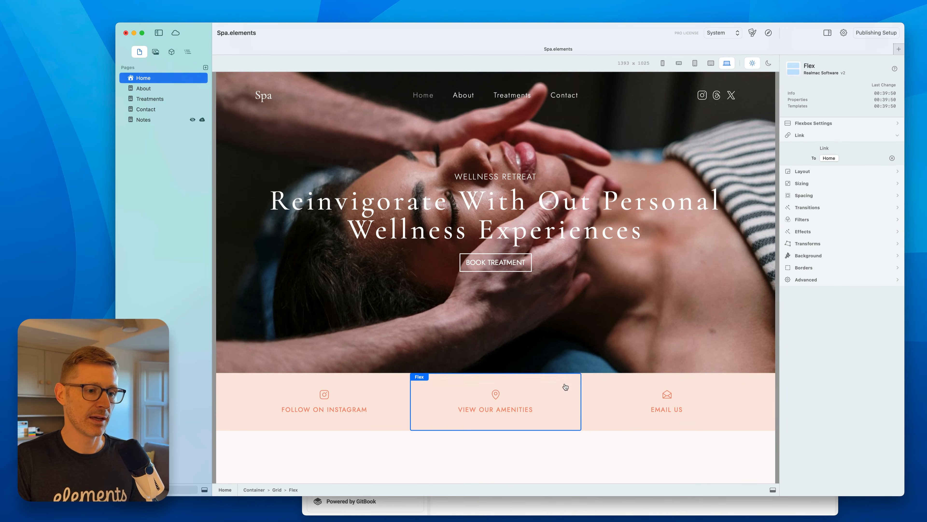
{"action": "left_click", "coordinate": [829, 158]}
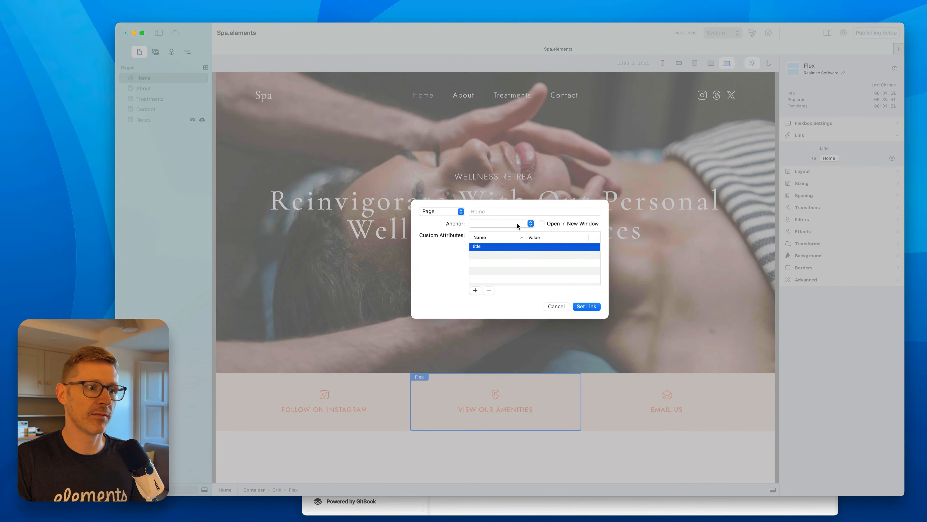
{"action": "left_click", "coordinate": [440, 211]}
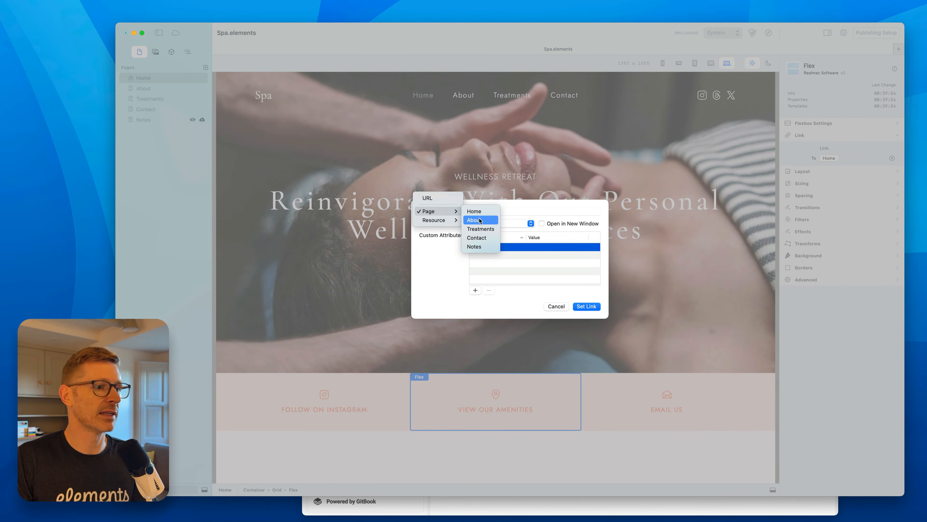
{"action": "left_click", "coordinate": [475, 219]}
{"action": "left_click", "coordinate": [502, 223]}
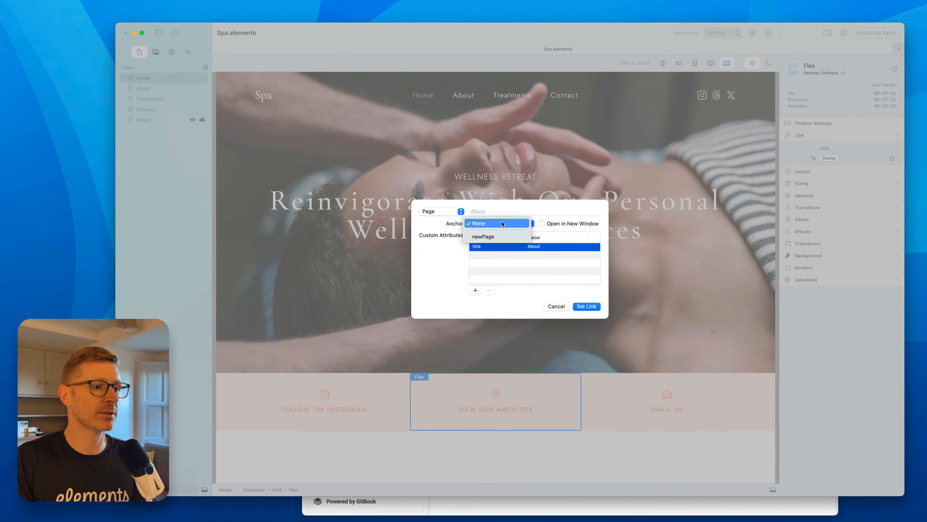
{"action": "left_click", "coordinate": [482, 236]}
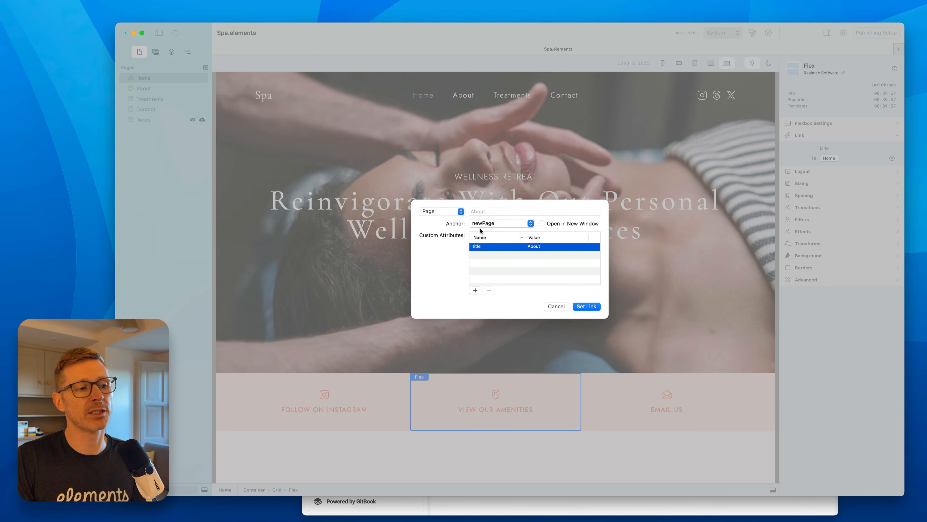
{"action": "left_click", "coordinate": [590, 309]}
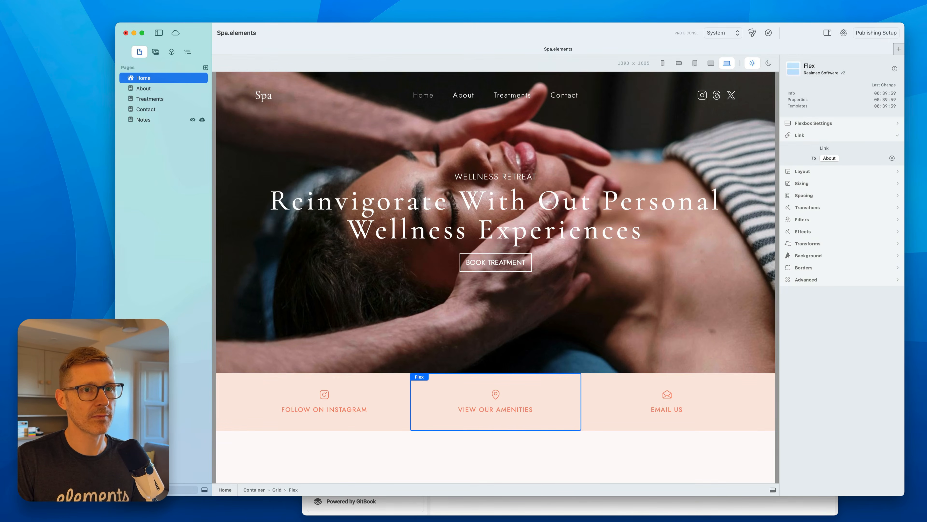
Preview the site in the browser and test the quick-link blocks' anchor jumps.
{"action": "left_click", "coordinate": [768, 33]}
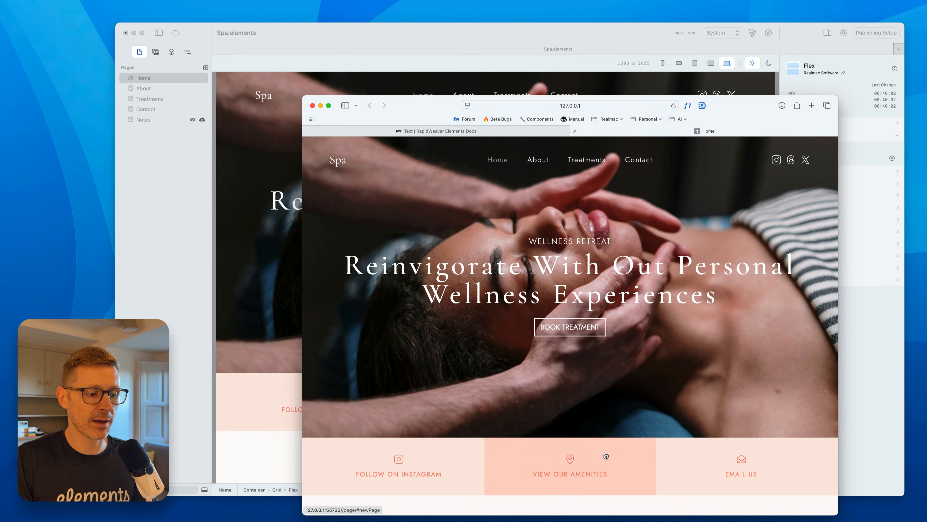
{"action": "scroll", "coordinate": [616, 443], "scroll_direction": "down", "scroll_amount": 2}
{"action": "left_click", "coordinate": [616, 440]}
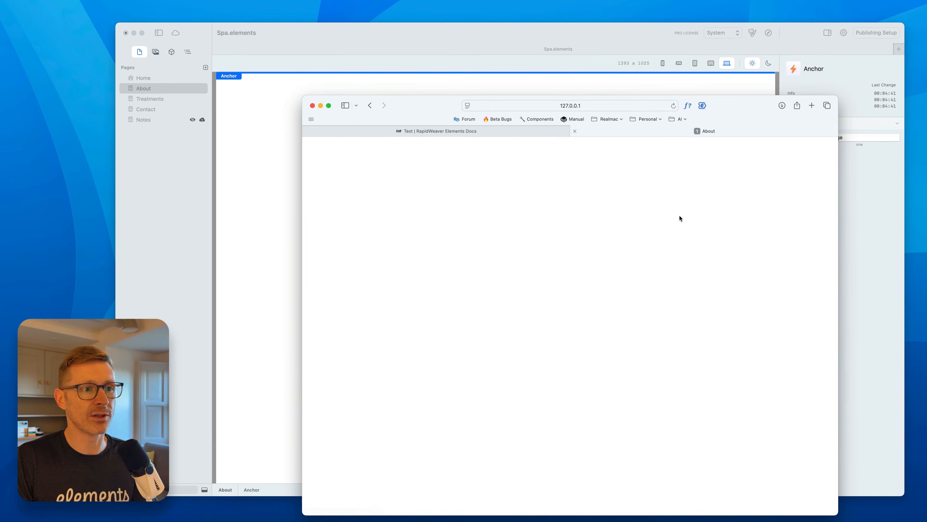
{"action": "left_click", "coordinate": [370, 105]}
{"action": "left_click", "coordinate": [720, 422]}
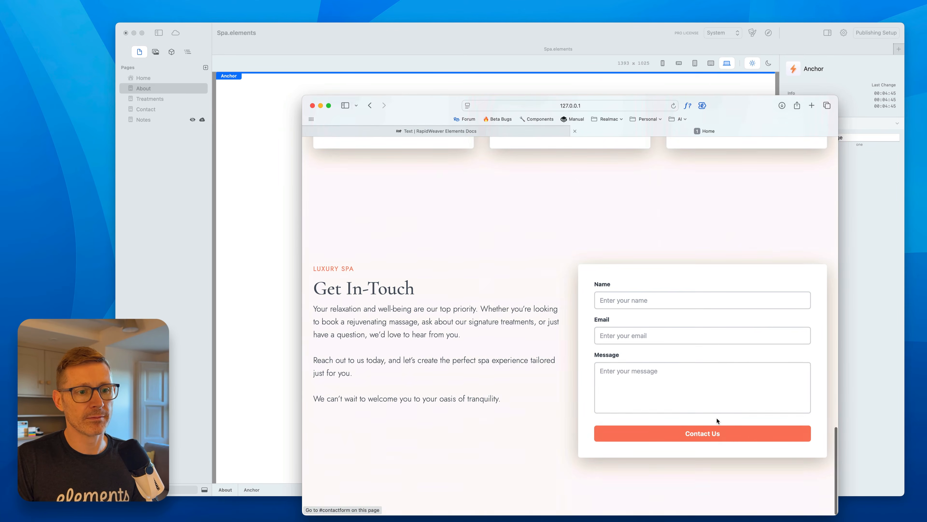
{"action": "left_click", "coordinate": [701, 365]}
{"action": "left_click", "coordinate": [589, 23]}
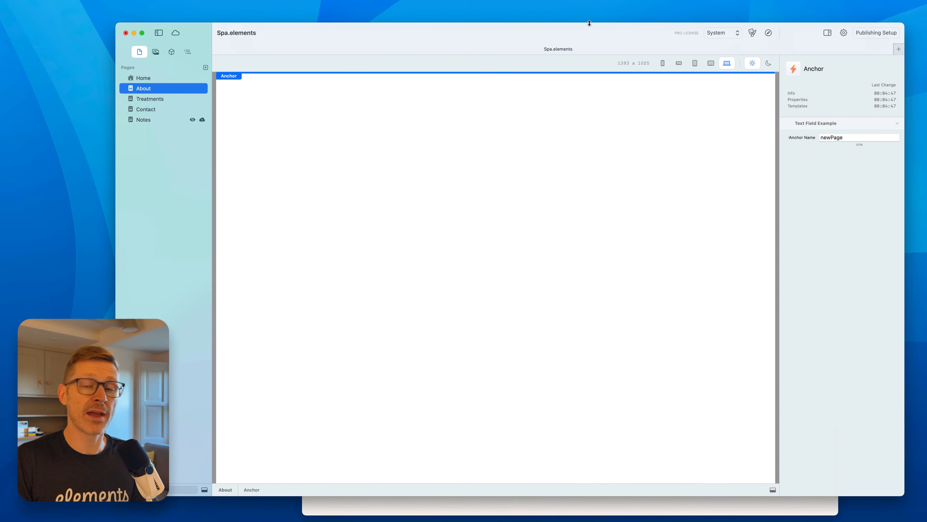
{"action": "left_click", "coordinate": [157, 77]}
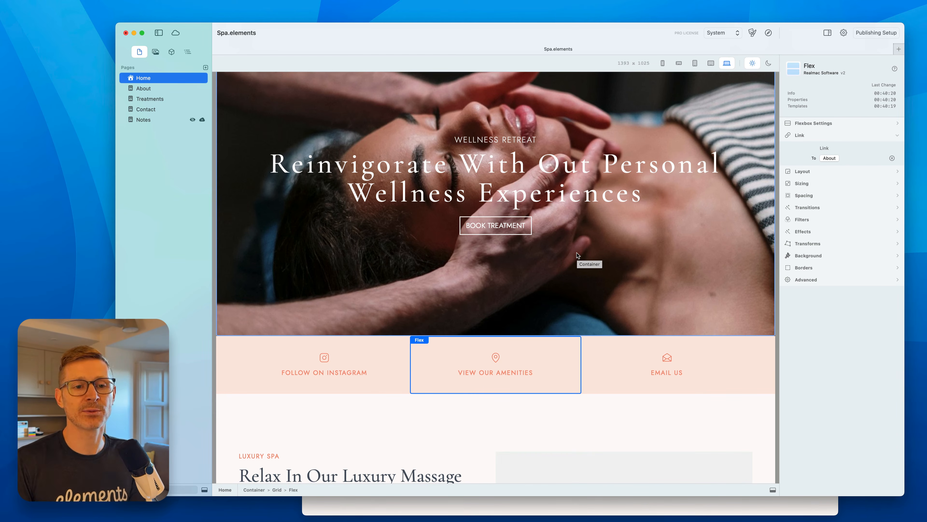
{"action": "scroll", "coordinate": [577, 254], "scroll_direction": "down", "scroll_amount": 20}
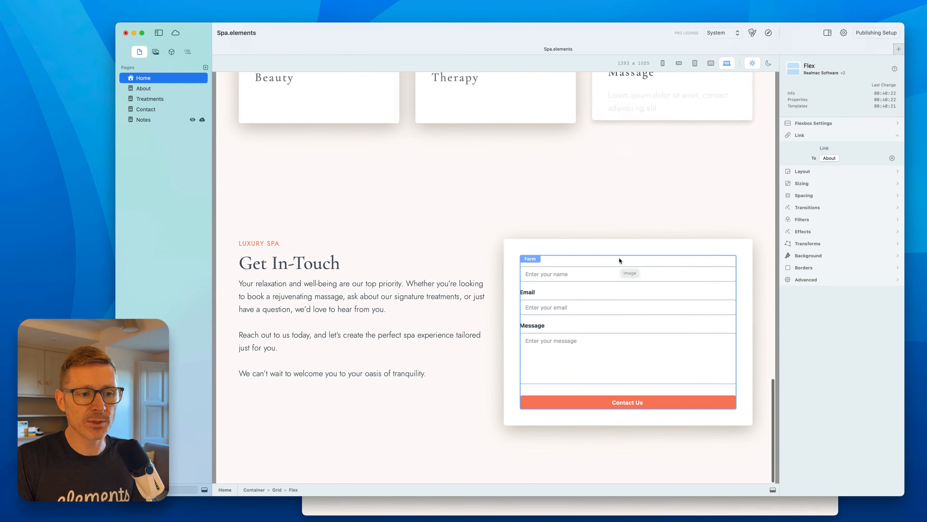